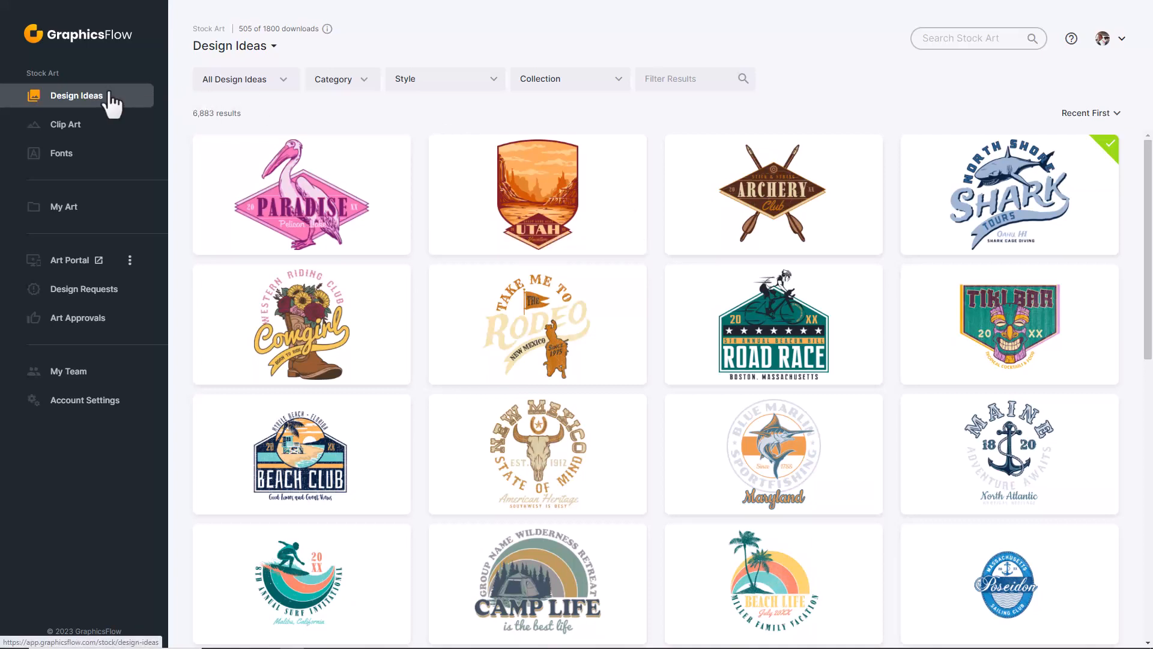
- Search the design ideas for "hockey"
left_click(665, 84)
type("h")
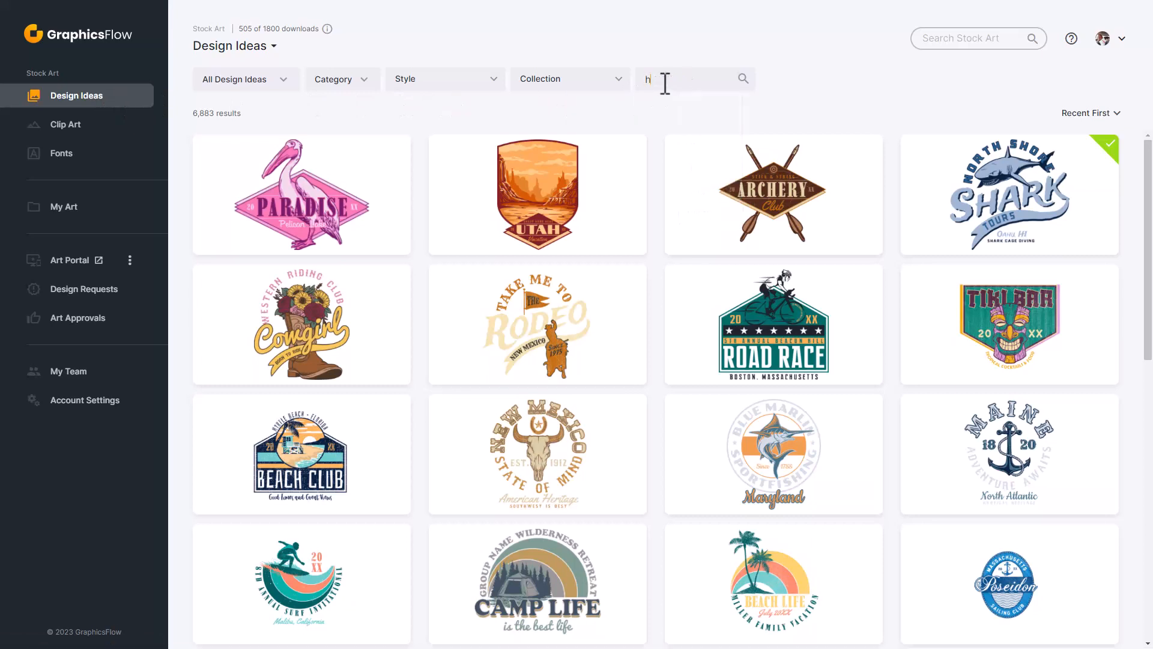
type("ockey")
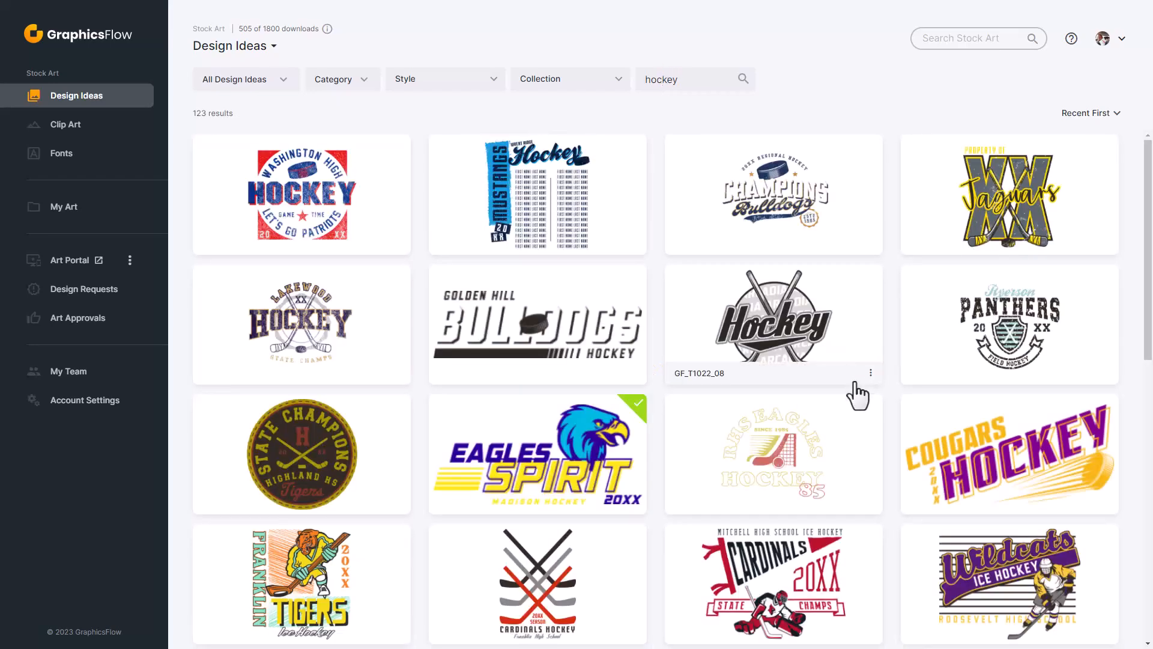
- Check the available actions for the Blizzards design GB08_Template12_C, and open it for customizing
scroll(858, 397, "down", 9)
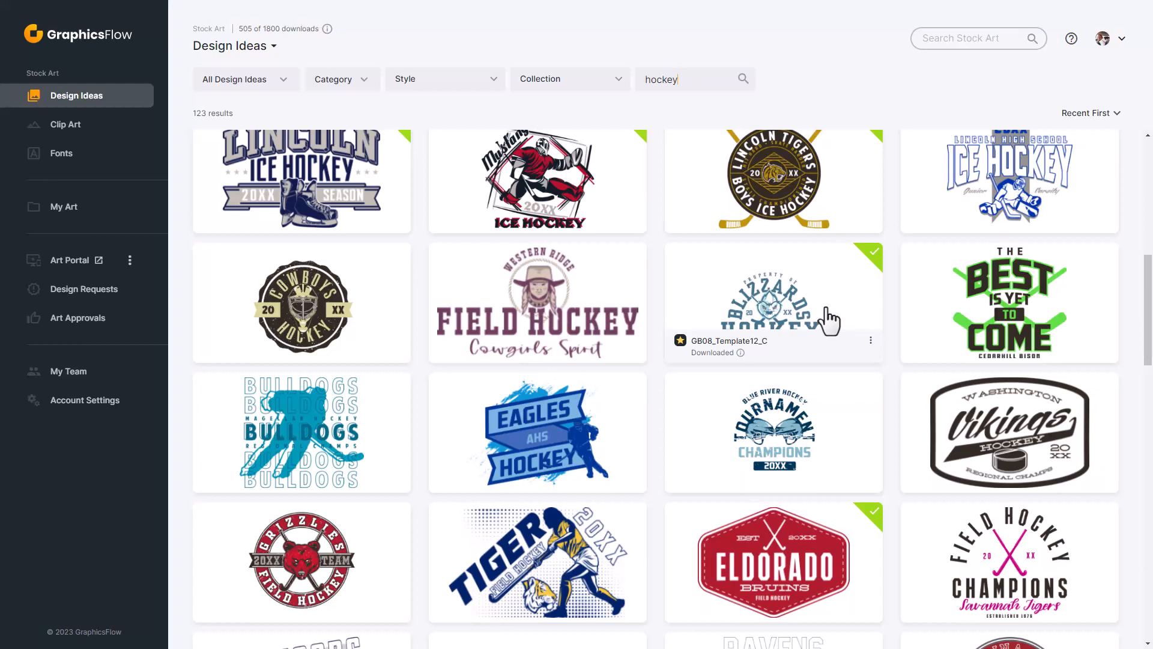
left_click(872, 343)
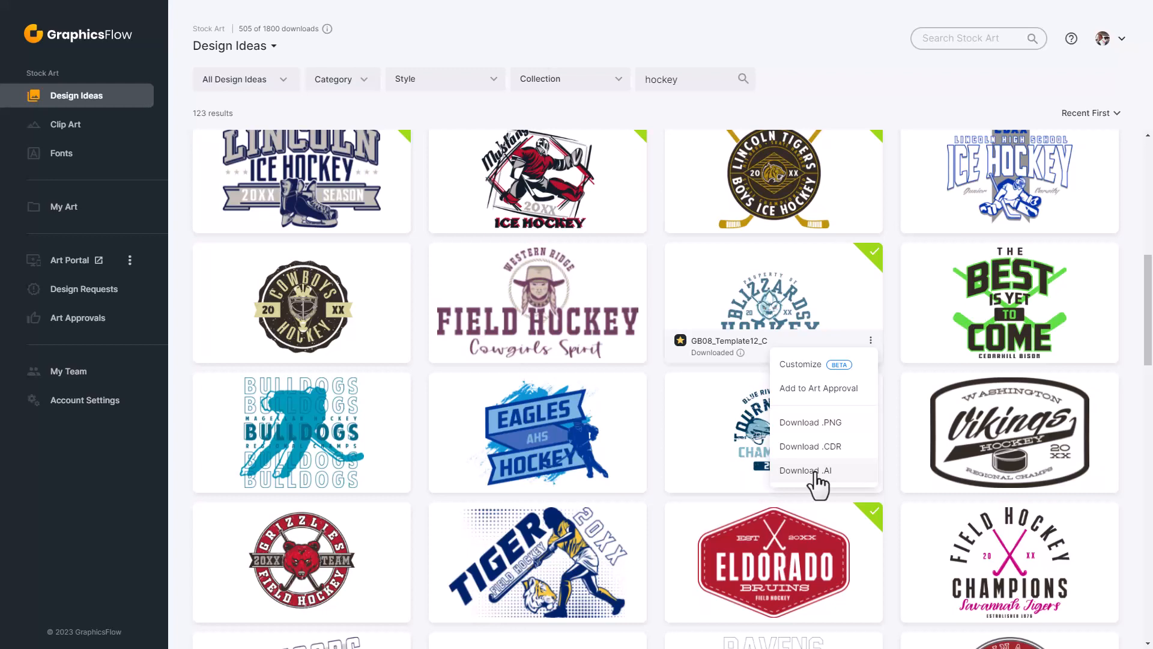
left_click(792, 303)
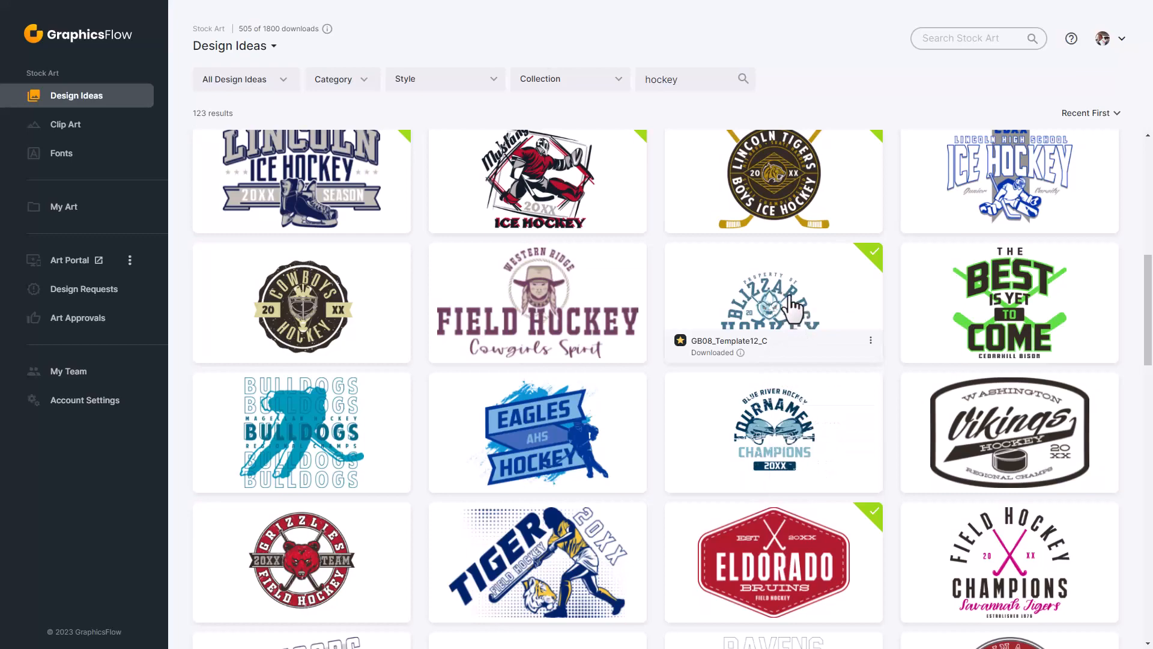
left_click(793, 308)
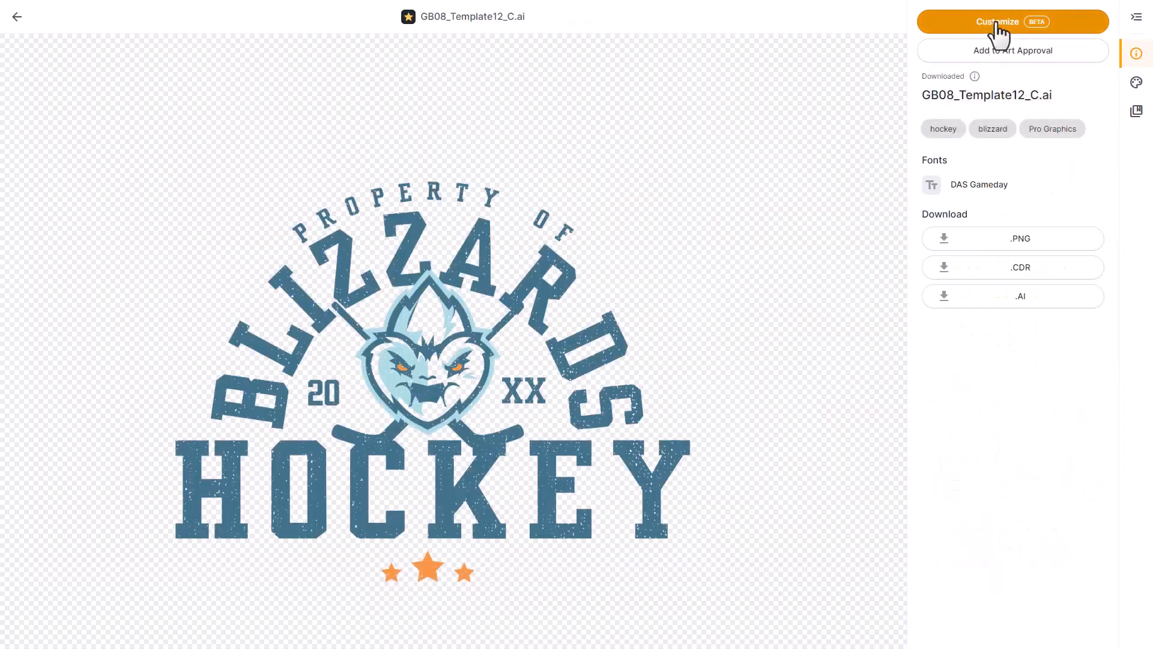
left_click(997, 24)
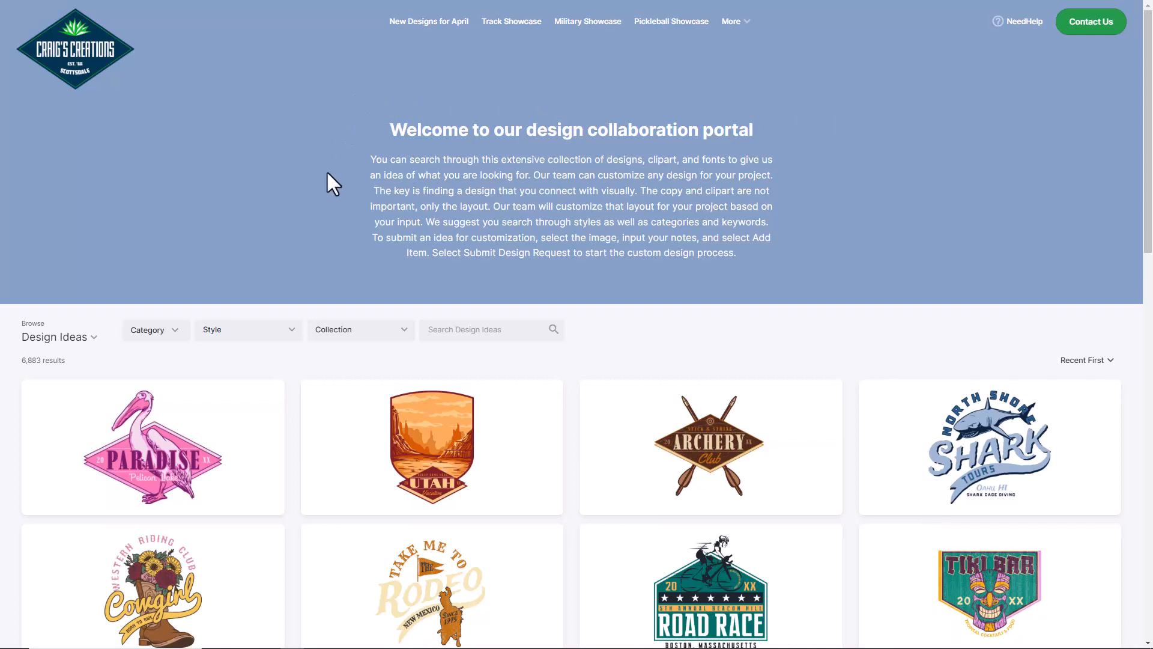
- Filter the art portal's design ideas by the Patch style
left_click(290, 332)
scroll(264, 420, "down", 2)
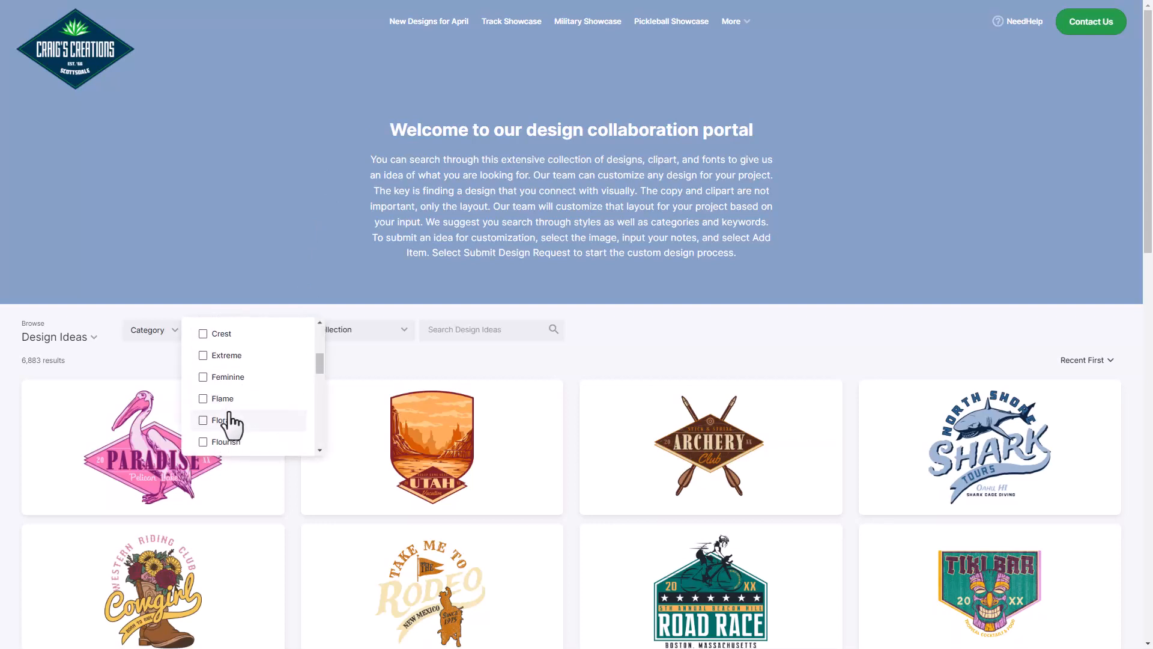
scroll(233, 422, "down", 2)
scroll(230, 414, "down", 4)
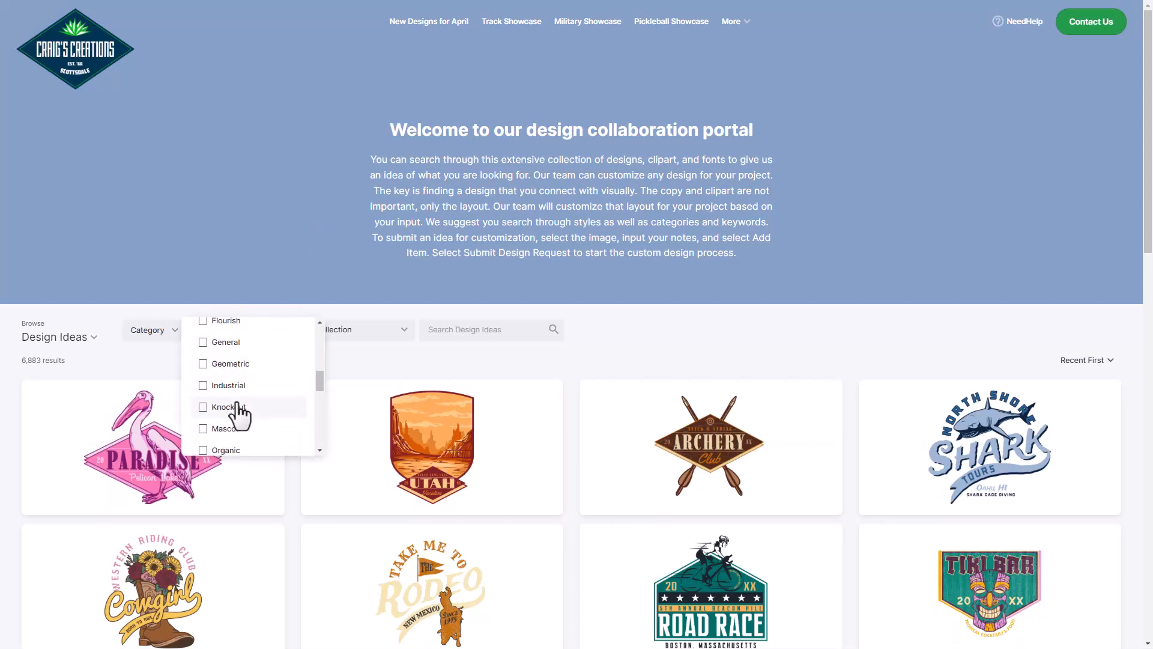
scroll(232, 407, "up", 2)
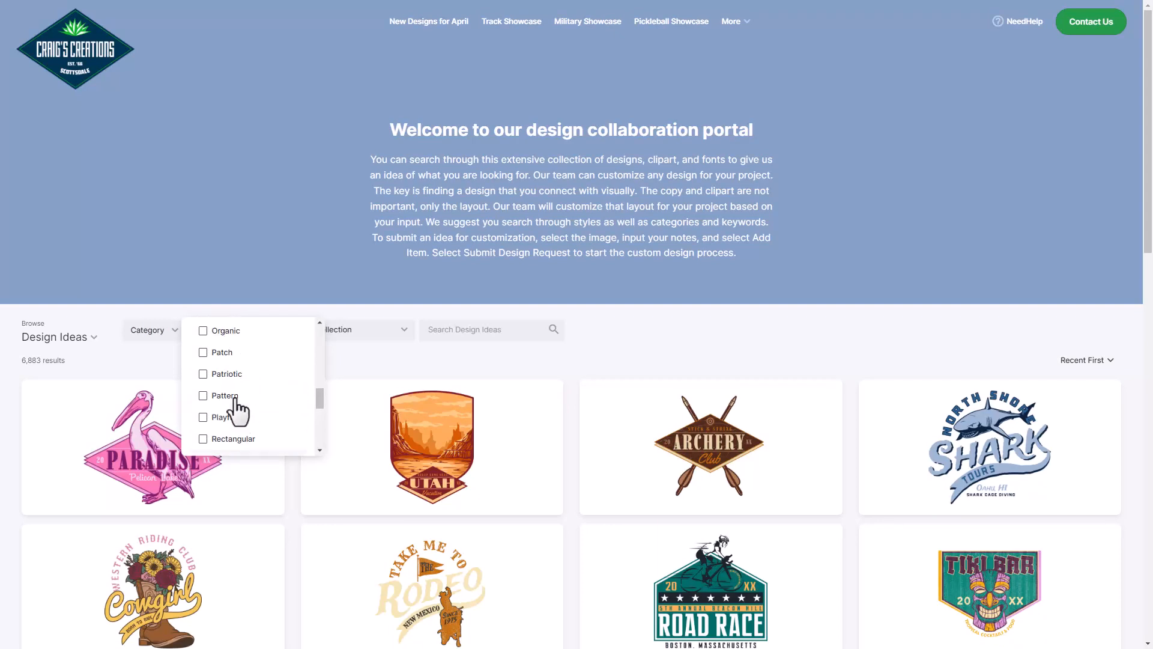
left_click(211, 358)
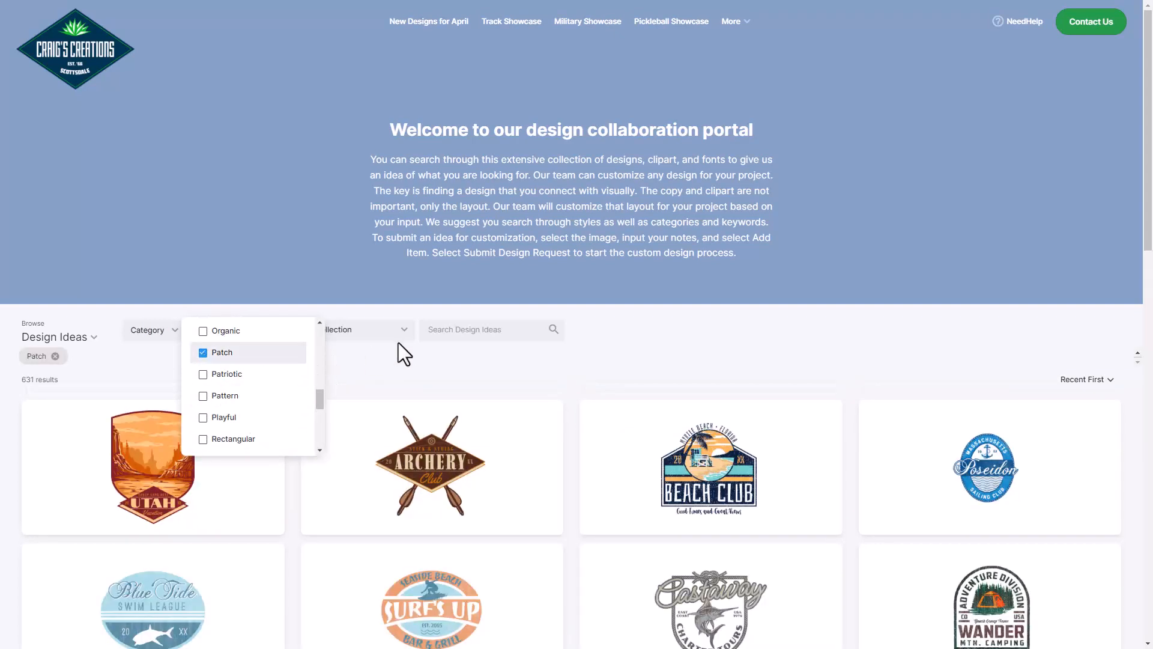
- Search the portal's design ideas for "hockey" and remove the Patch style filter
left_click(462, 330)
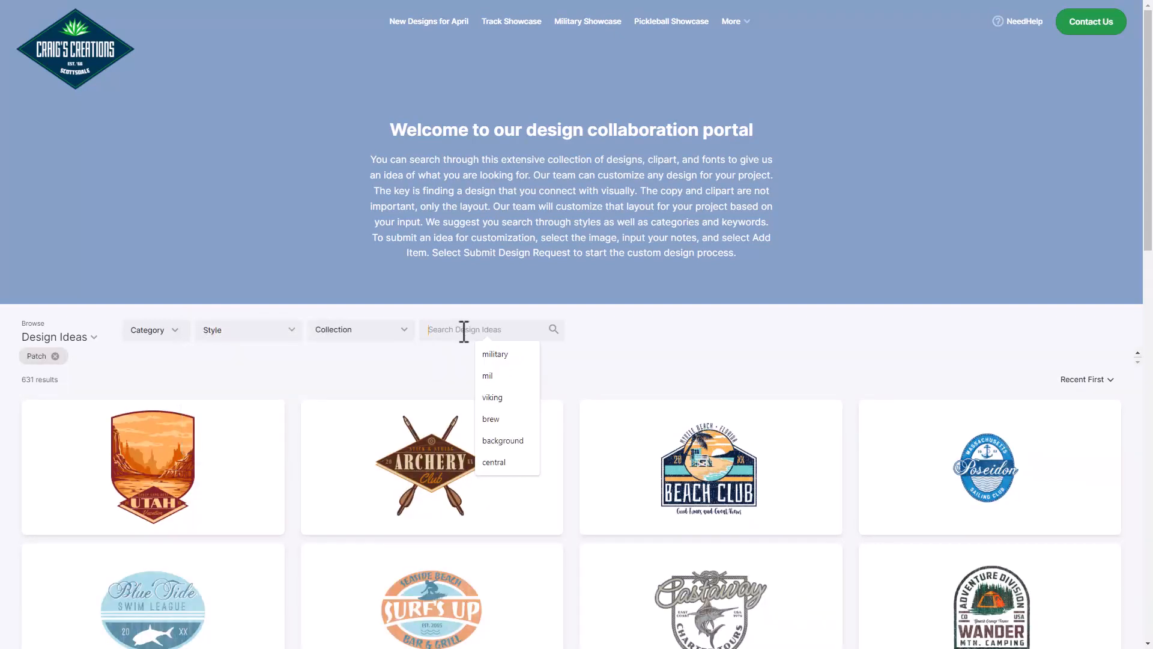
type("hockey")
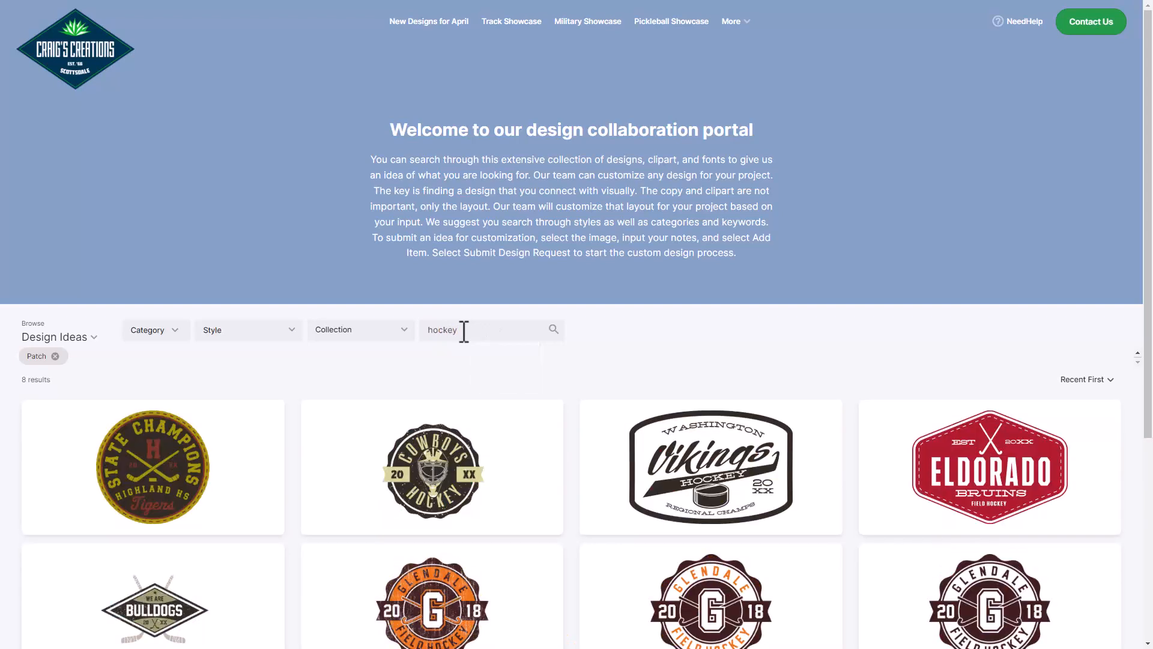
scroll(538, 447, "down", 4)
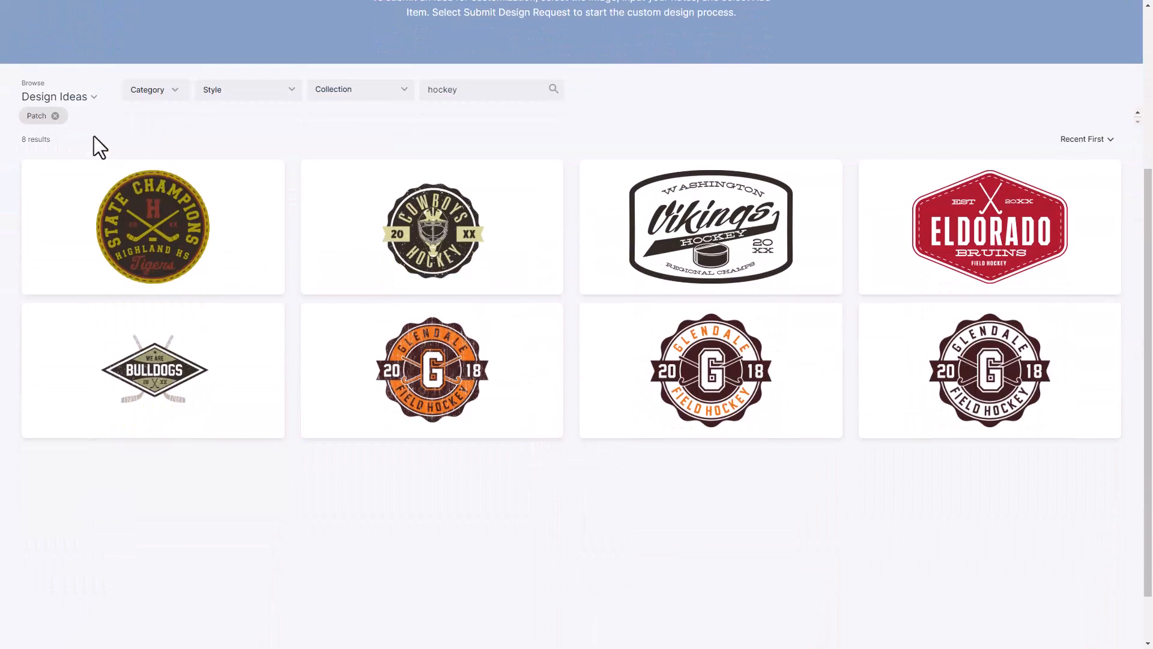
left_click(55, 116)
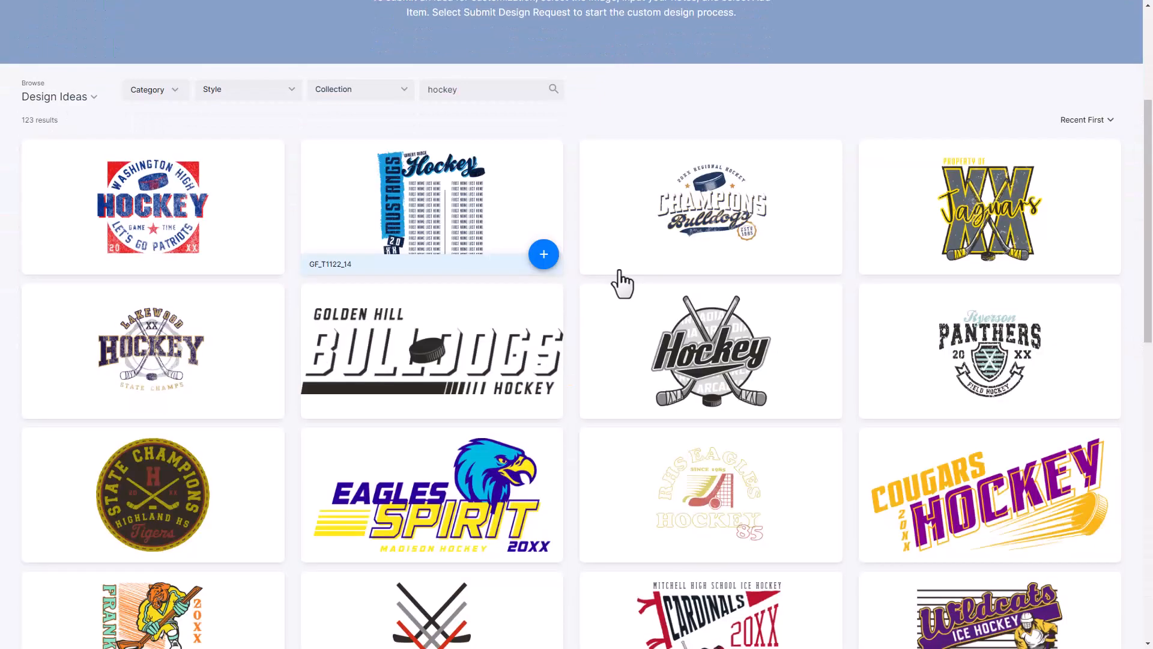
- Add the Blizzards Hockey design GB08_Template12_C to the selections and submit the design request
scroll(710, 308, "down", 10)
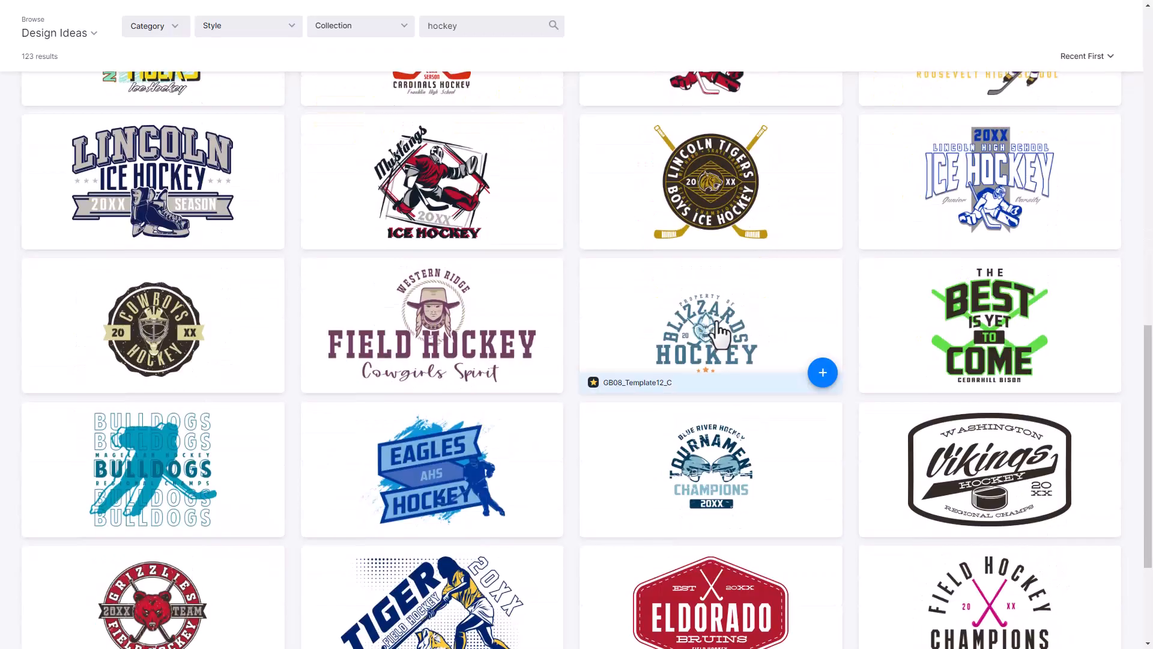
left_click(720, 333)
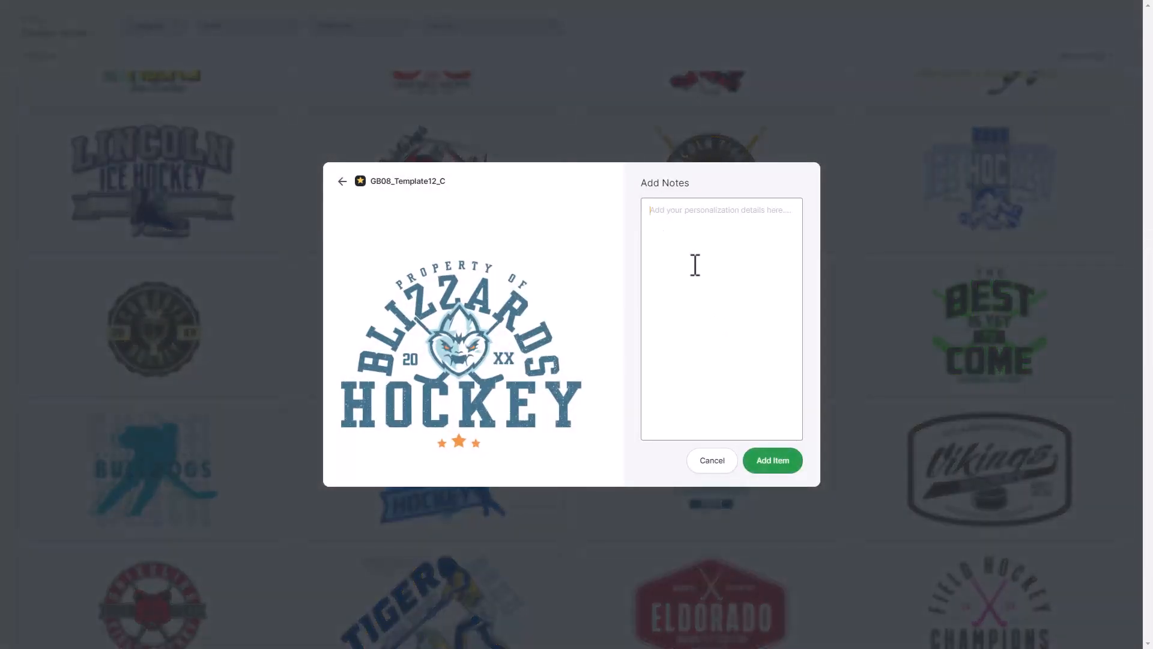
left_click(771, 464)
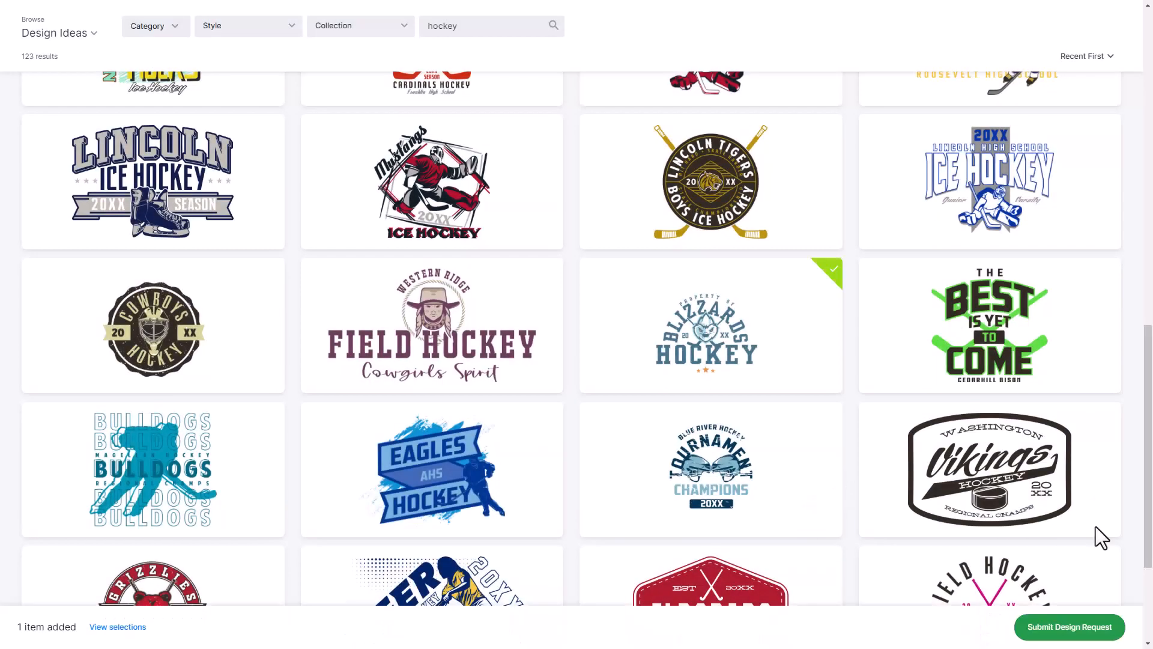
left_click(1068, 628)
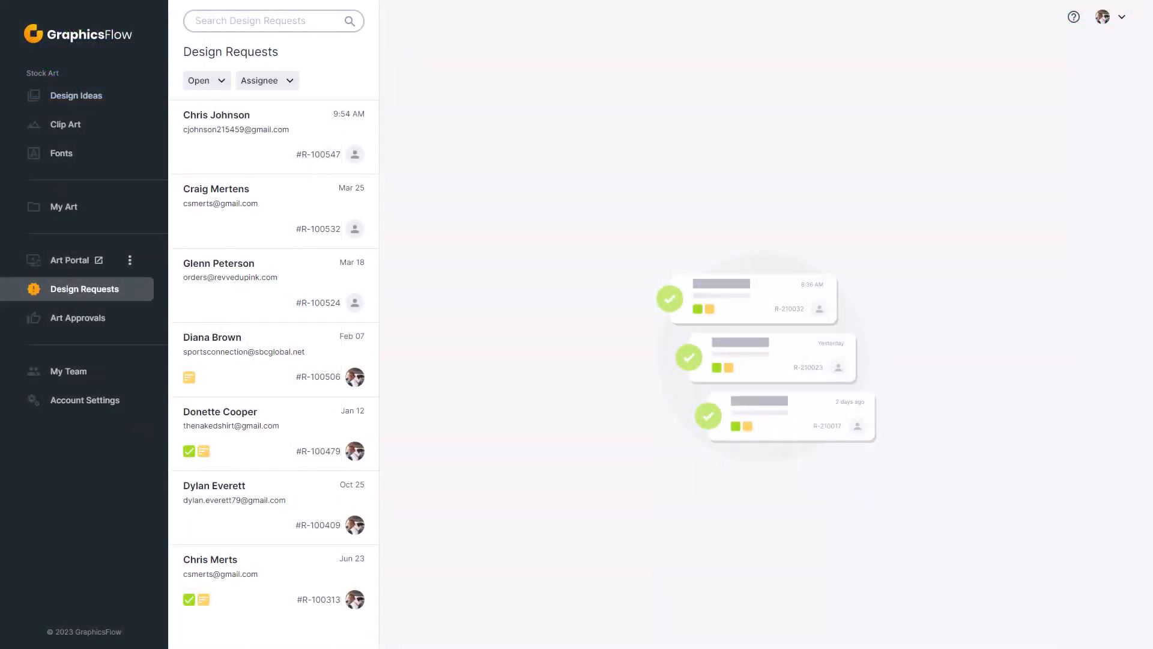
- Open the newest design request in GraphicsFlow and assign it to the second team member offered as assignee
left_click(293, 128)
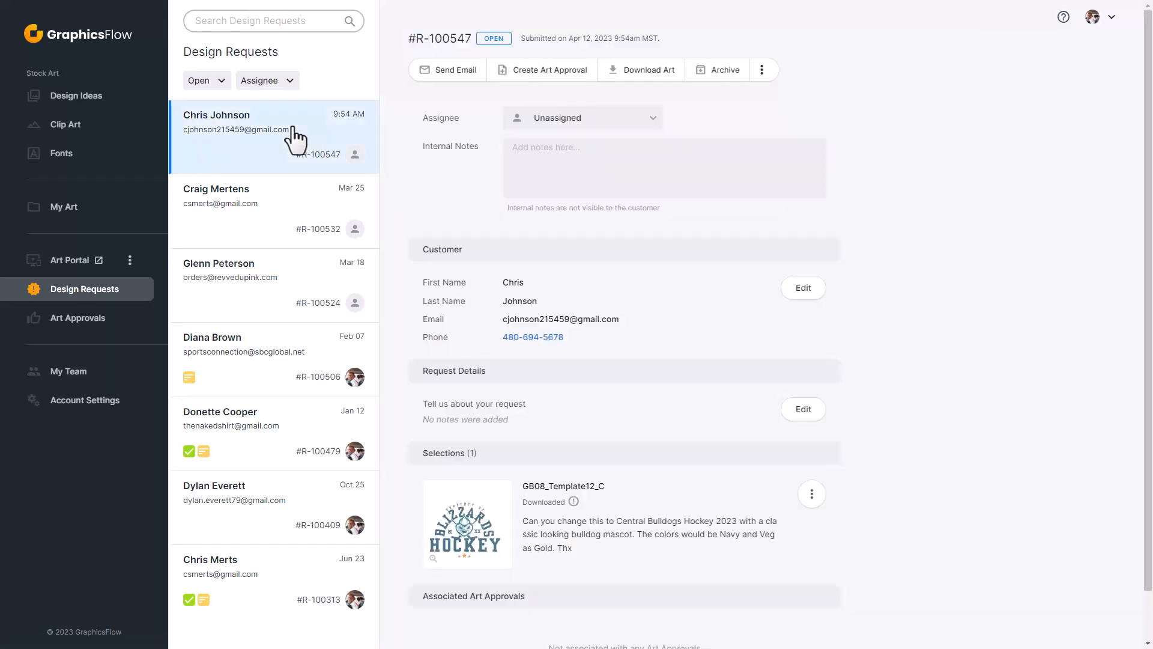
left_click(651, 123)
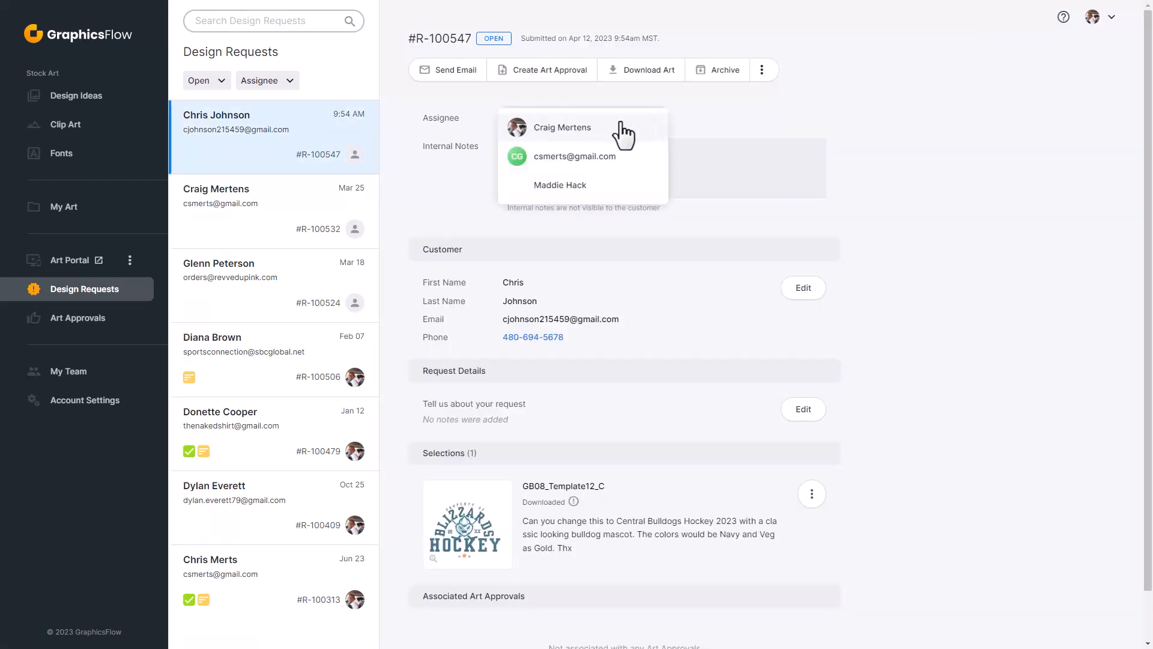
left_click(574, 157)
- Open the selected design GB08_Template12_C from the request and start customizing it
scroll(528, 480, "down", 1)
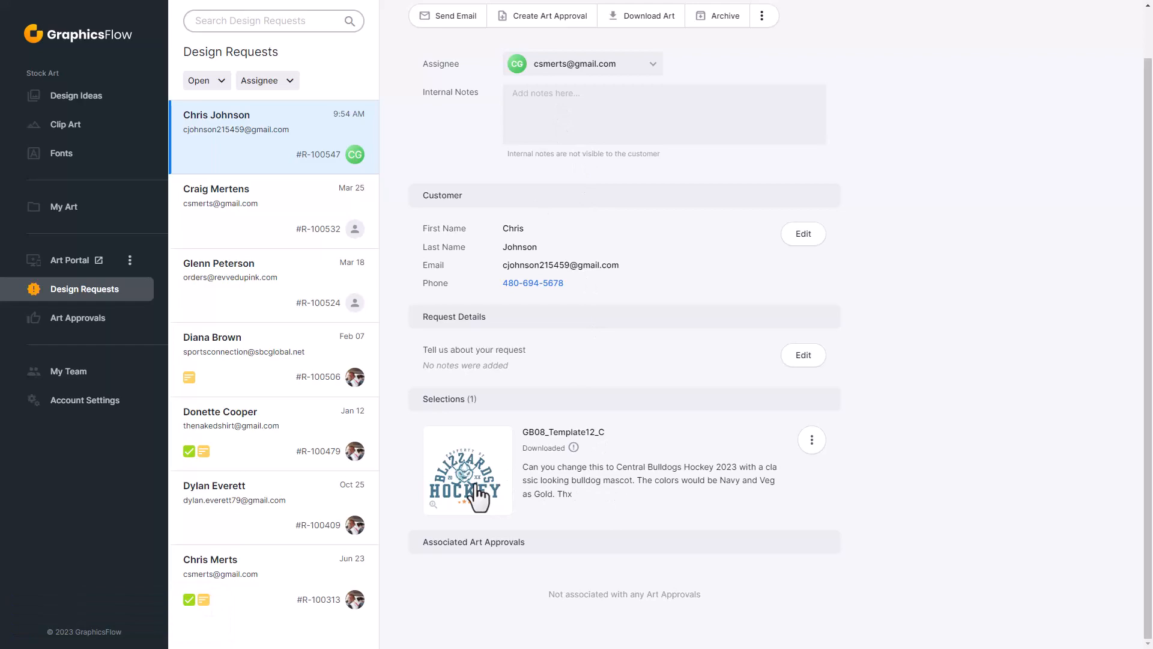
left_click(574, 433)
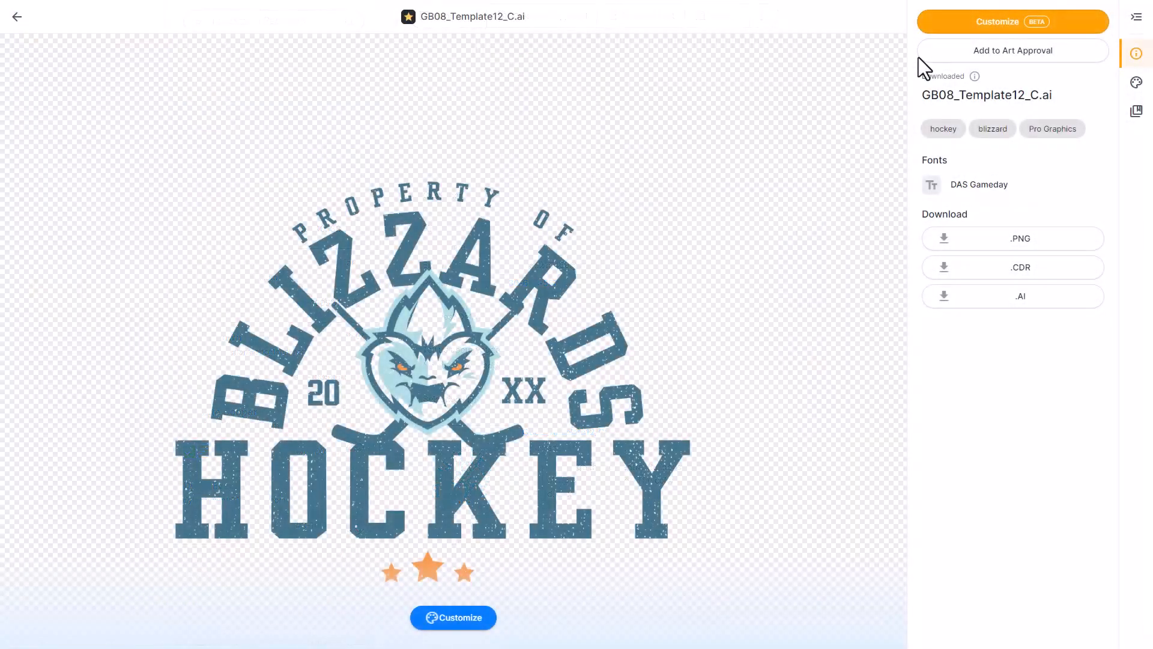
left_click(994, 23)
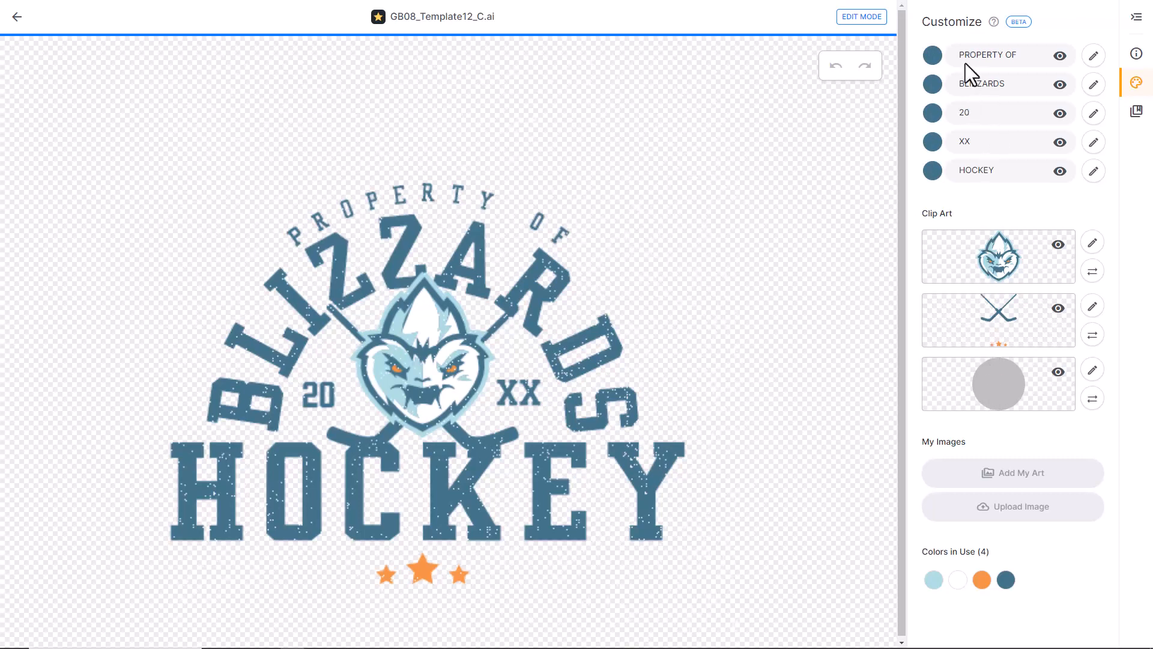
- Hide the PROPERTY OF text layer and change the texts BLIZZARDS to BULLDOGS and XX to 23
left_click(1060, 57)
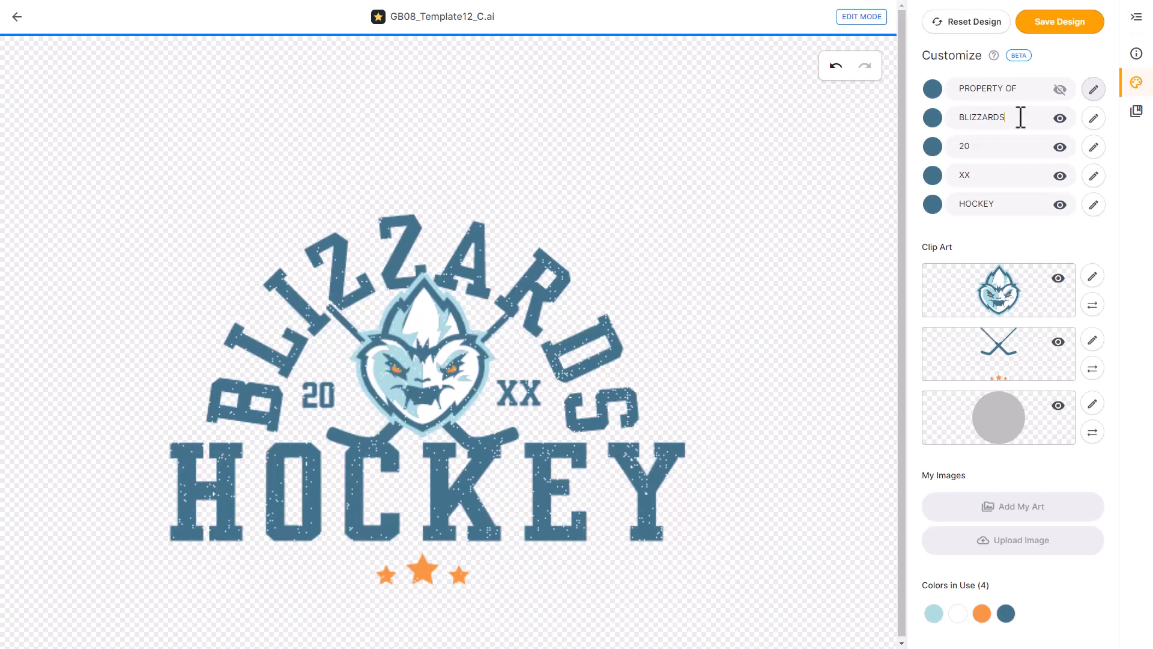
left_click_drag(1021, 117, 938, 120)
type("BULLDOGS")
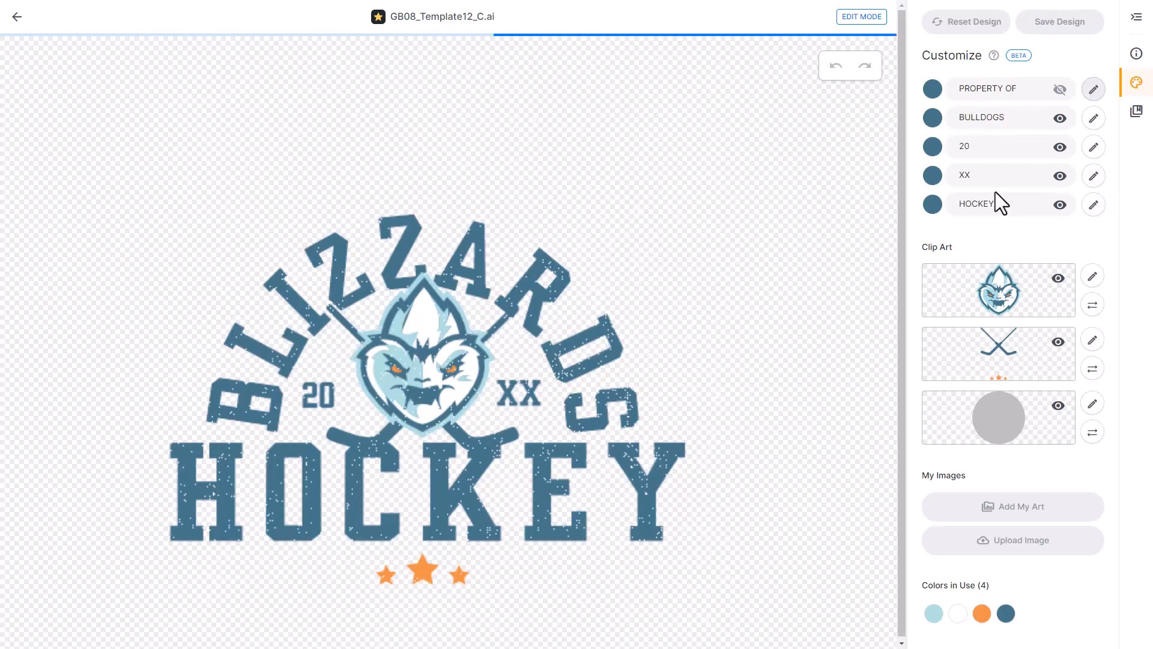
left_click_drag(979, 178, 949, 178)
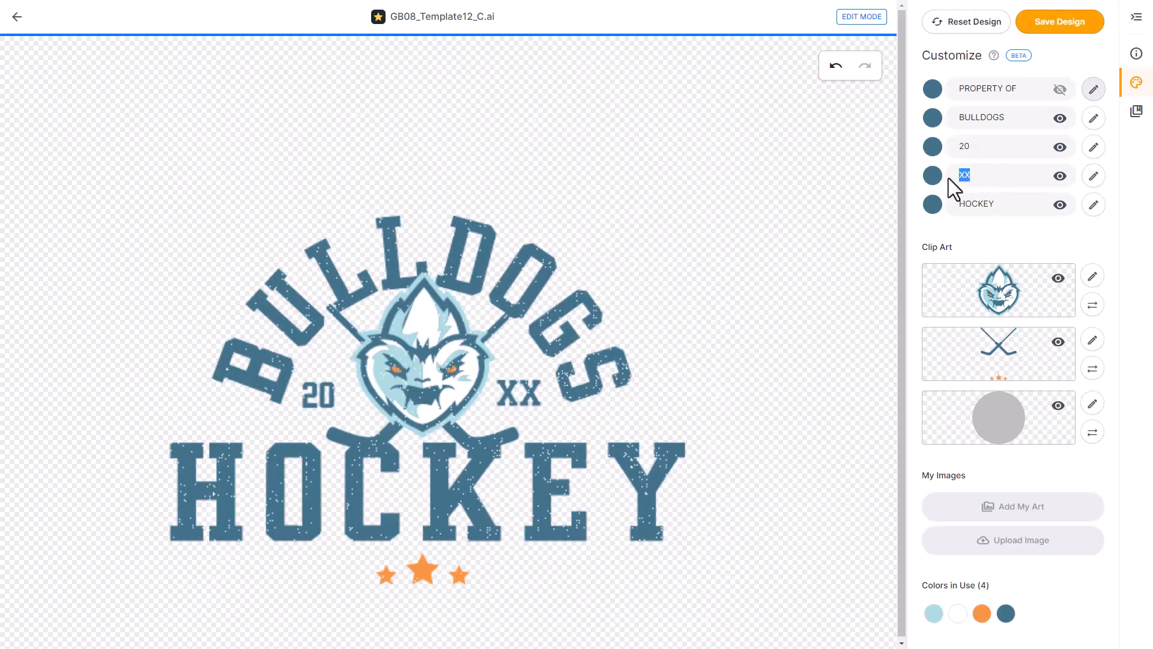
type("23")
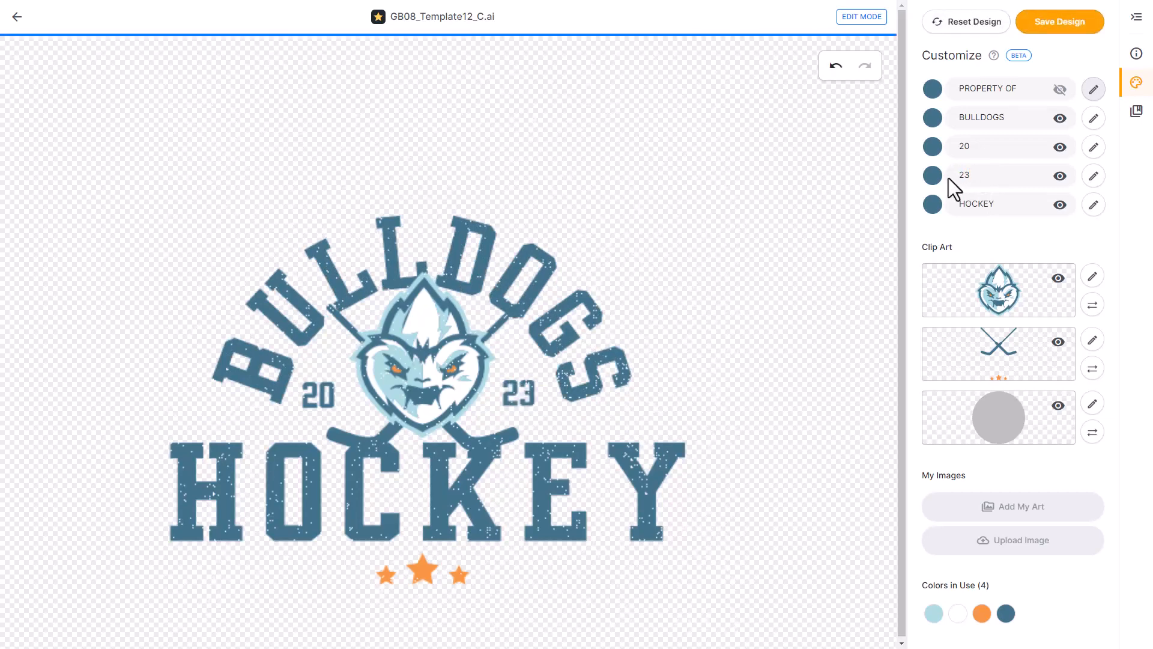
- Show the PROPERTY OF text layer again and change its text to CENTRAL
left_click(1060, 90)
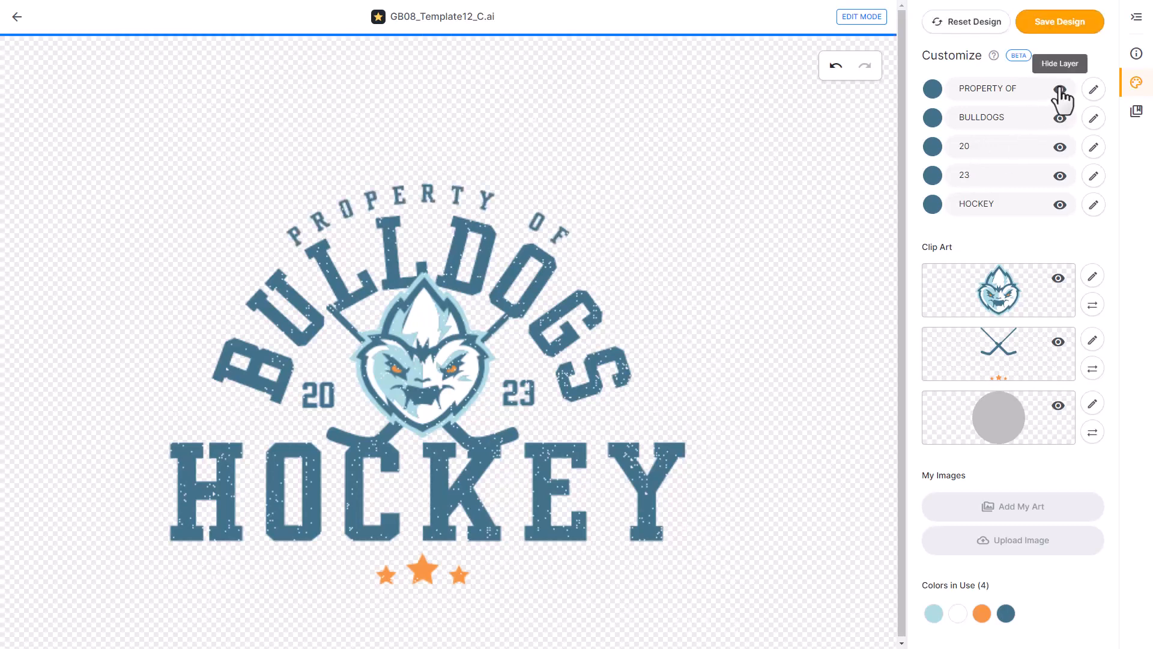
left_click_drag(1029, 88, 935, 84)
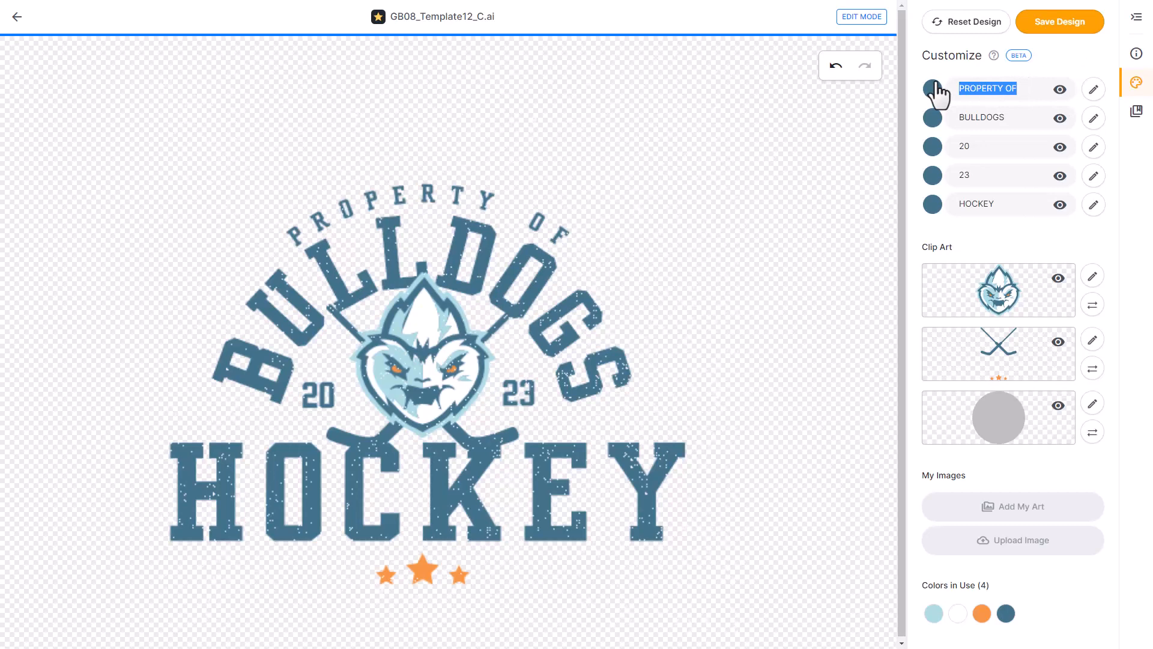
type("CENTRAL")
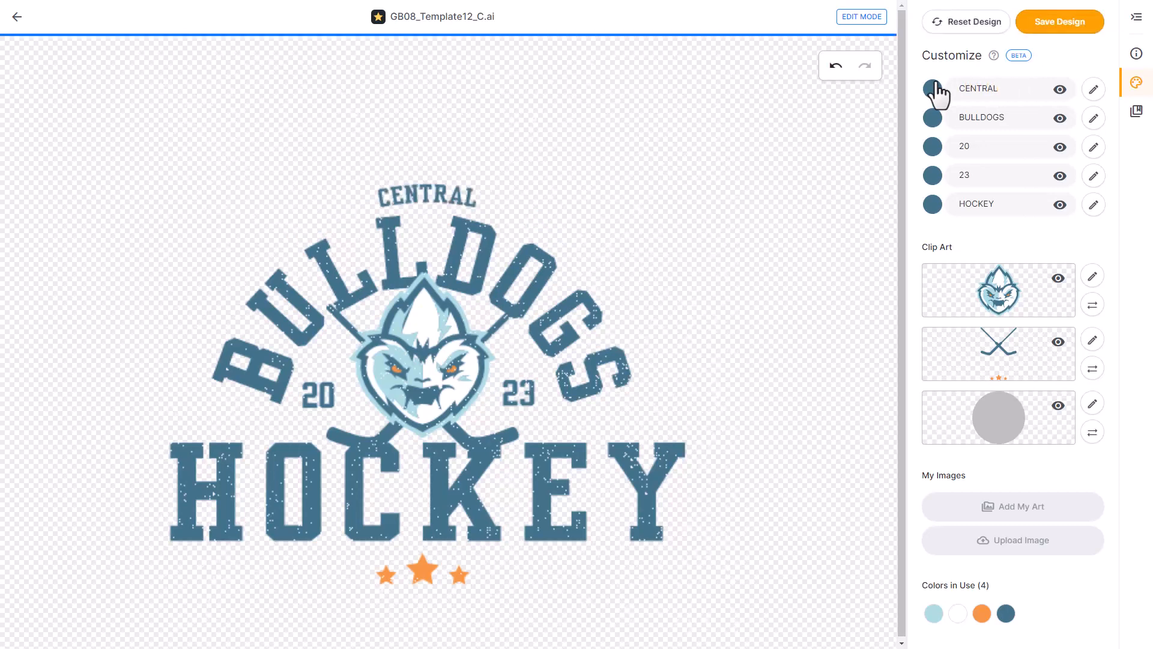
- Set the size of the CENTRAL text to 50%
left_click(1094, 91)
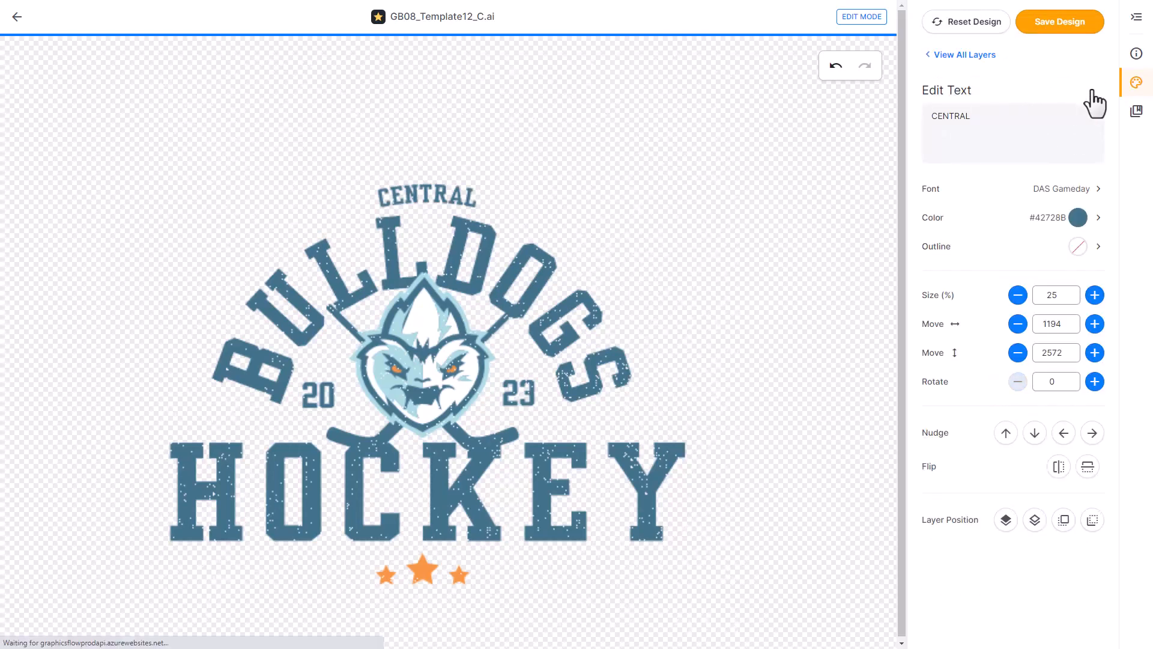
left_click_drag(1064, 294, 1029, 306)
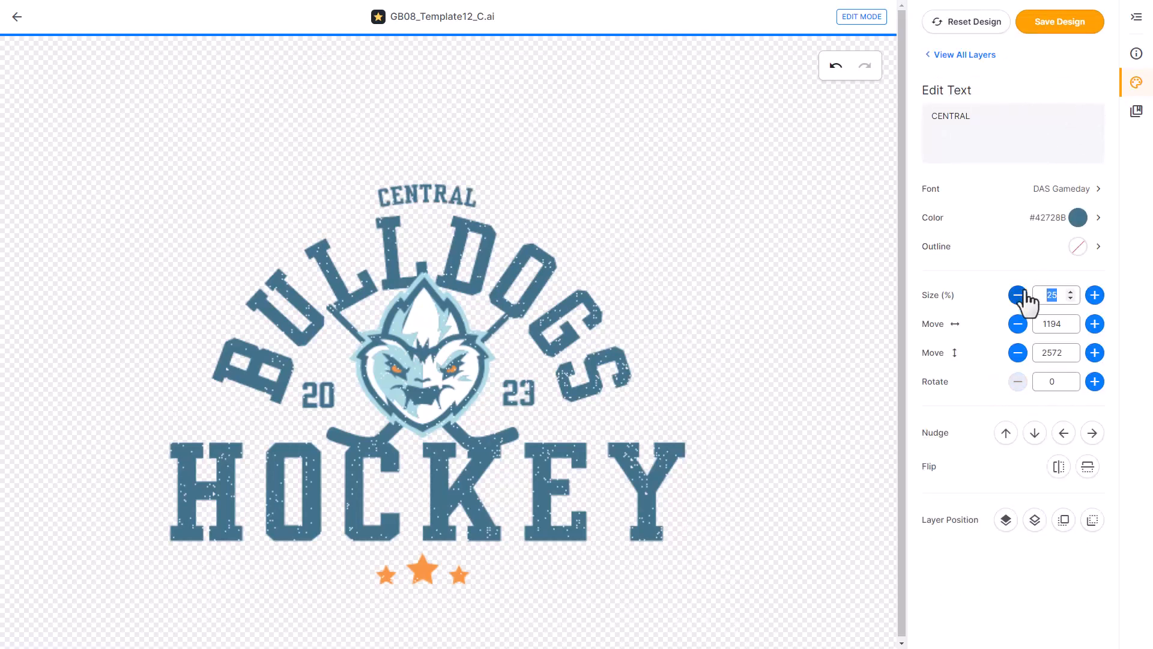
type("50")
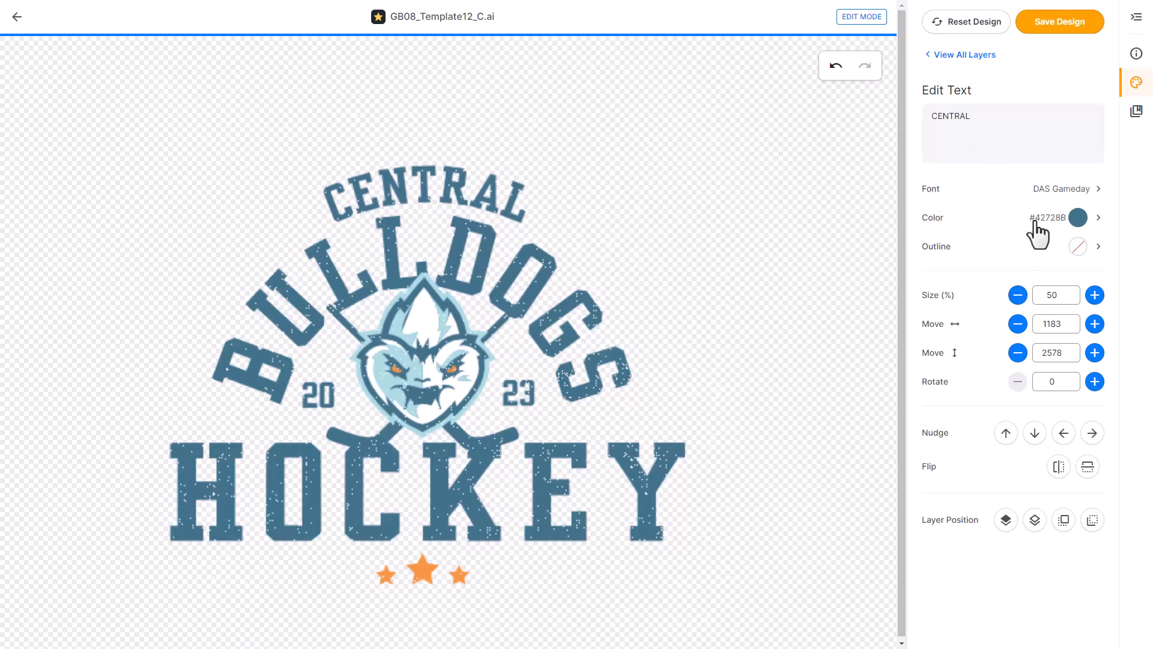
- Change the color of the CENTRAL text to the orange already used in the design
left_click(1078, 220)
left_click(982, 175)
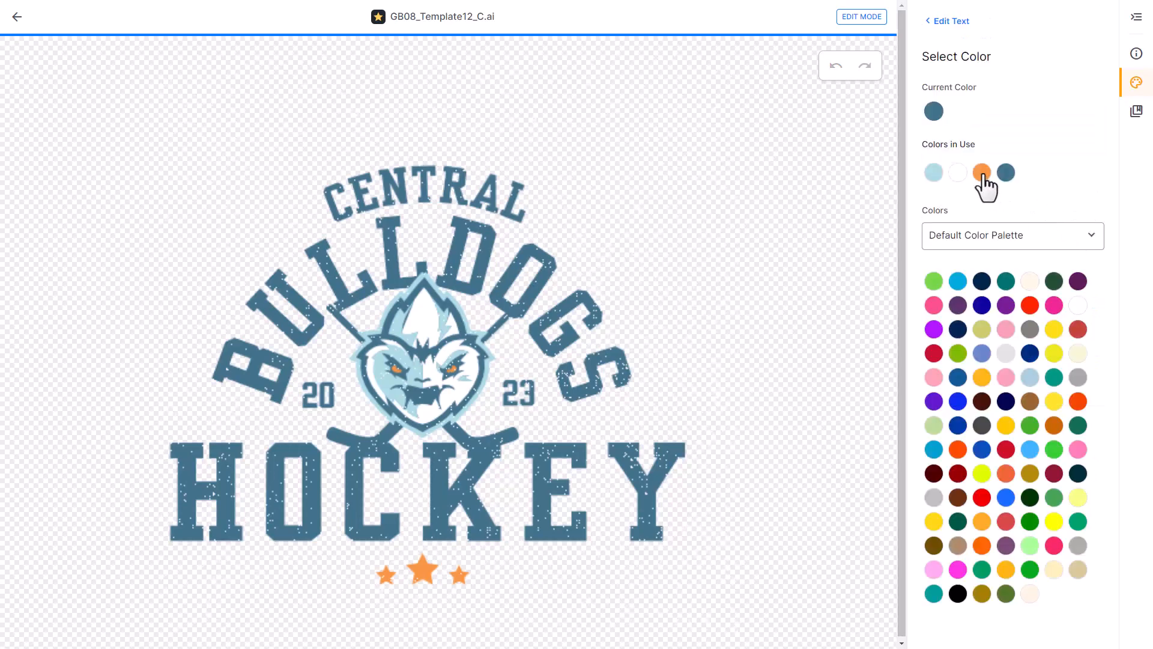
- Apply the chosen orange to the CENTRAL text and open the HOCKEY text layer for editing
left_click(1048, 628)
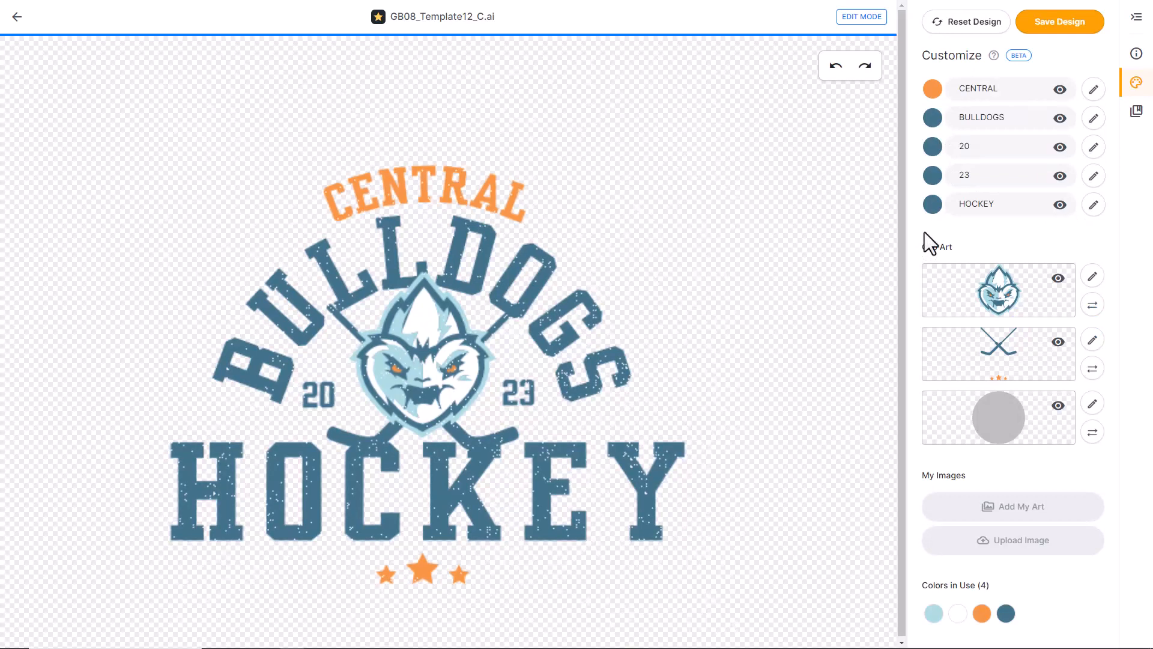
left_click(1094, 205)
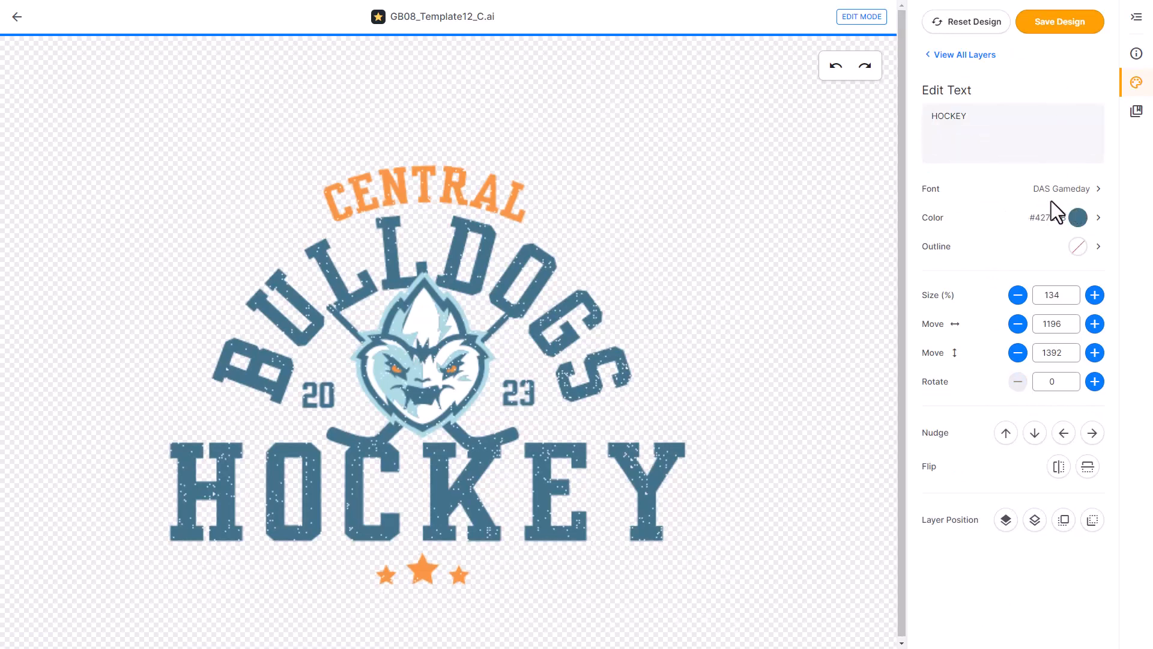
- Try the FTY_IAPETUS_RISING font on the HOCKEY text, and undo the font change
left_click(1093, 190)
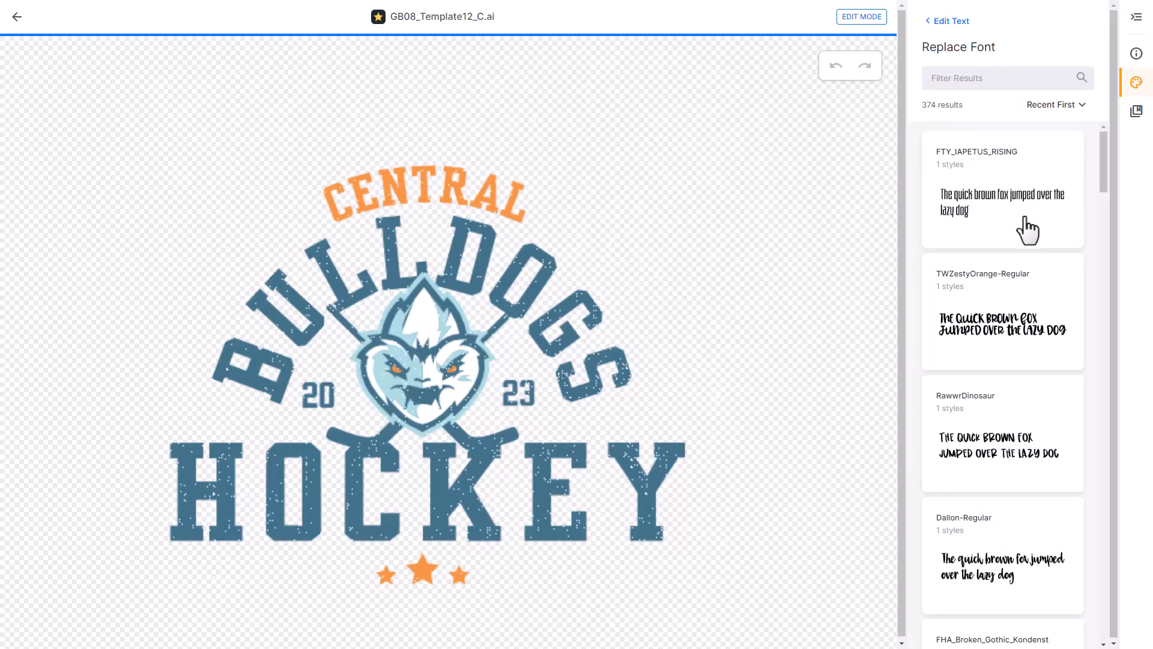
left_click(997, 213)
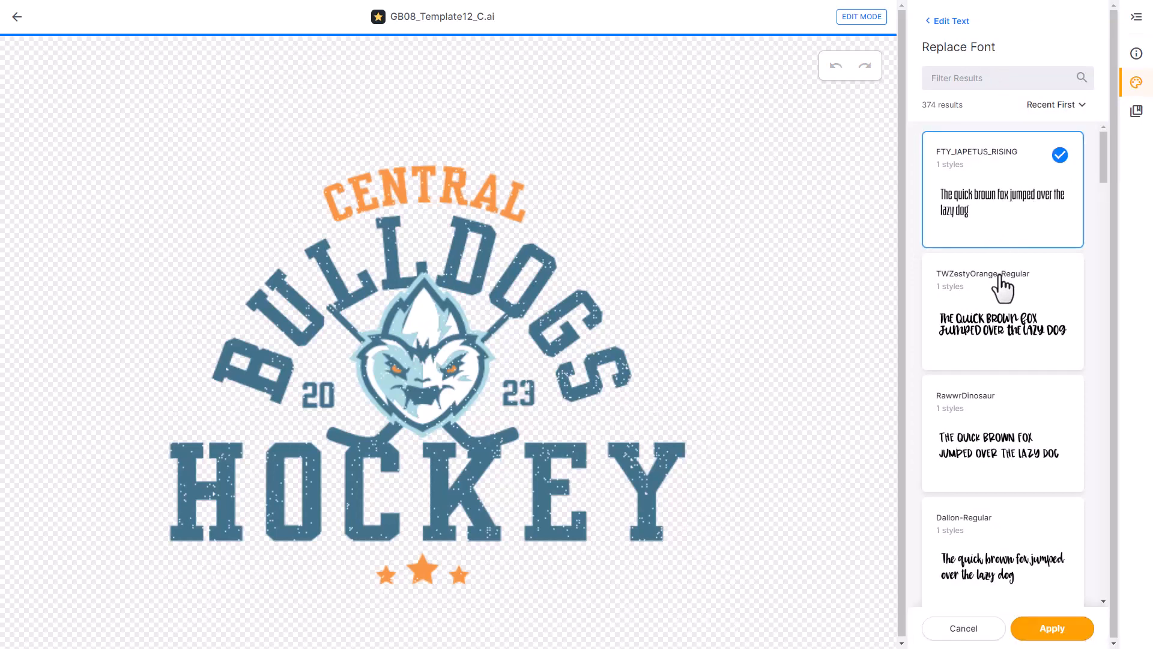
left_click(1048, 628)
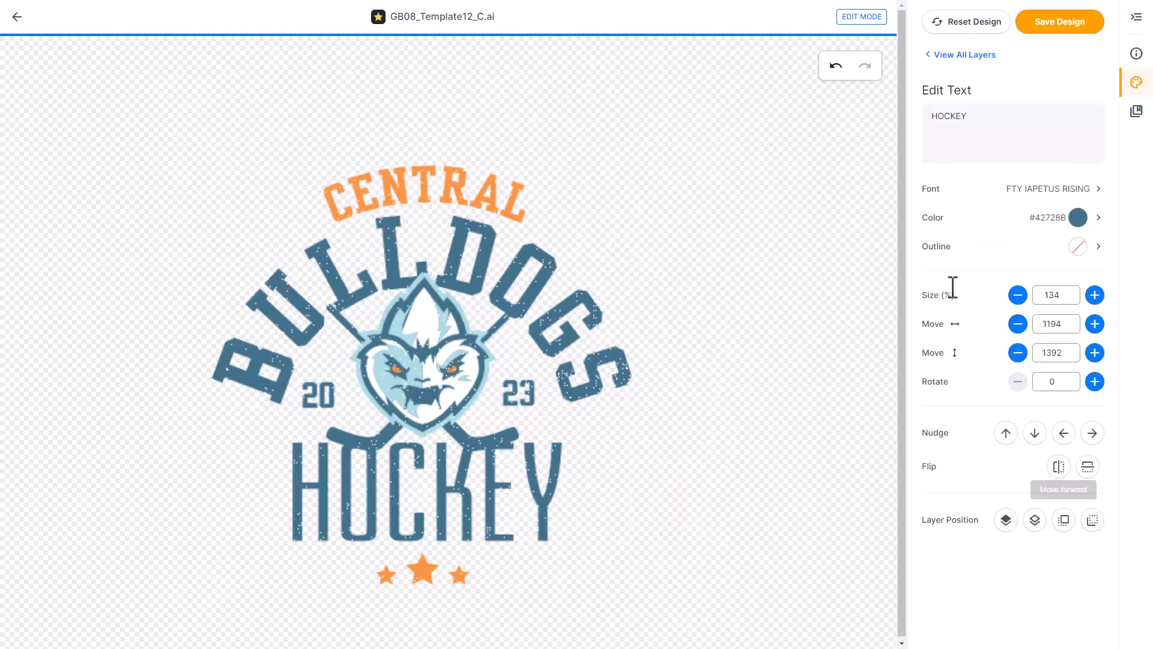
left_click(836, 67)
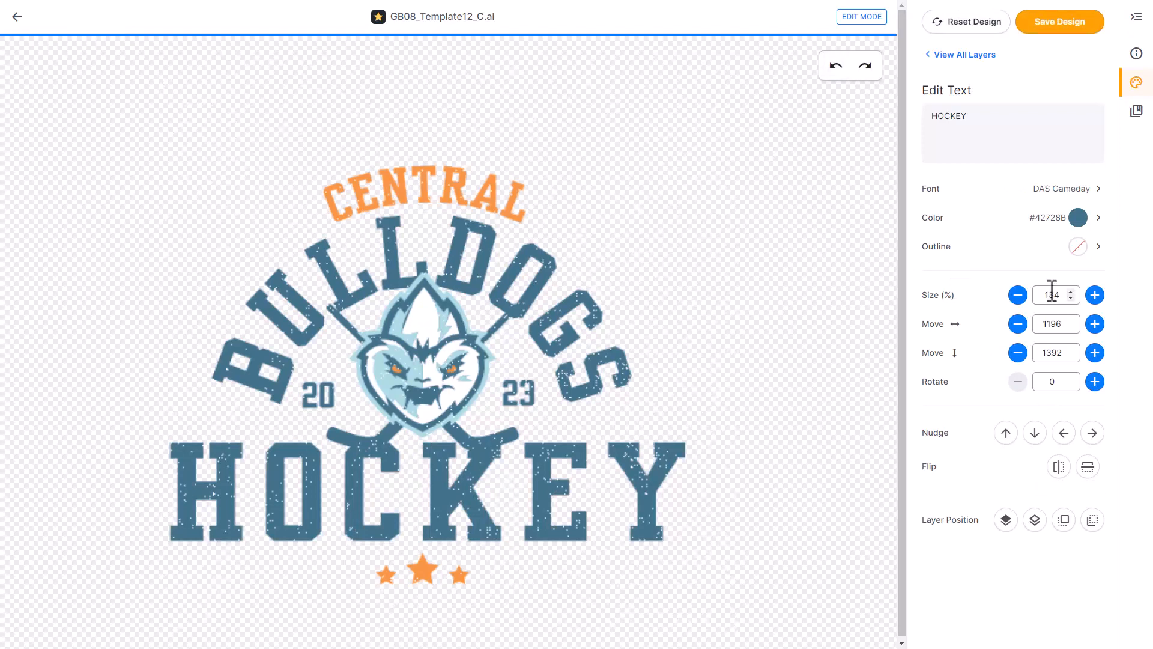
- Set the size of the HOCKEY text to 100% and return to the layer list
left_click_drag(1062, 295, 1031, 294)
key("Return")
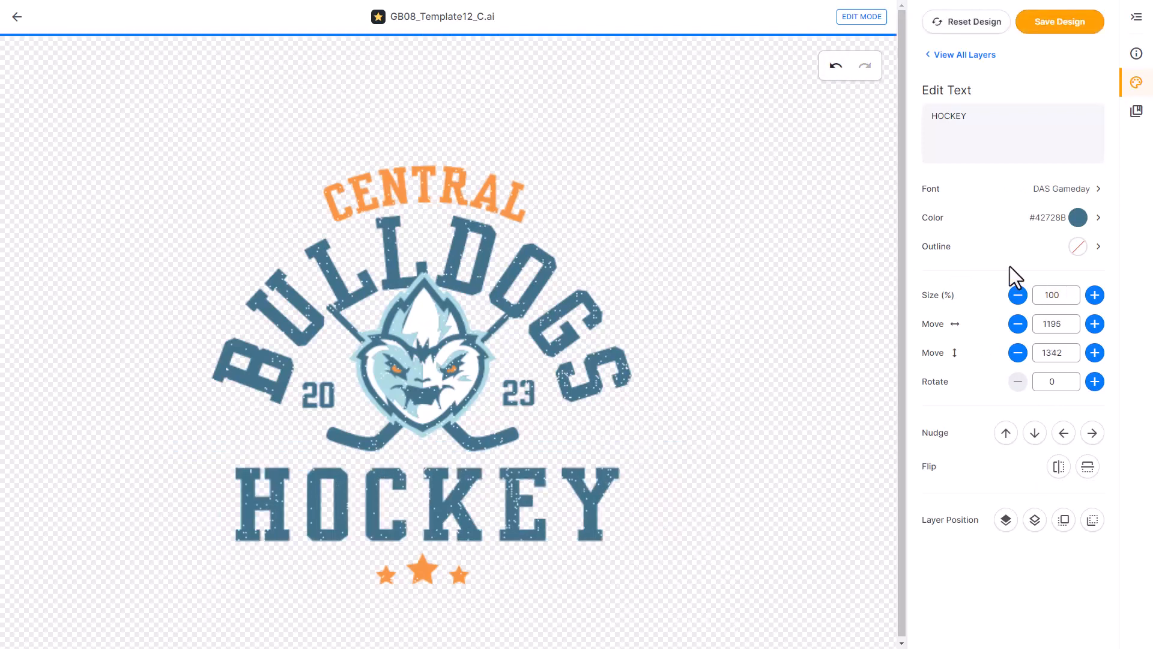
left_click(968, 56)
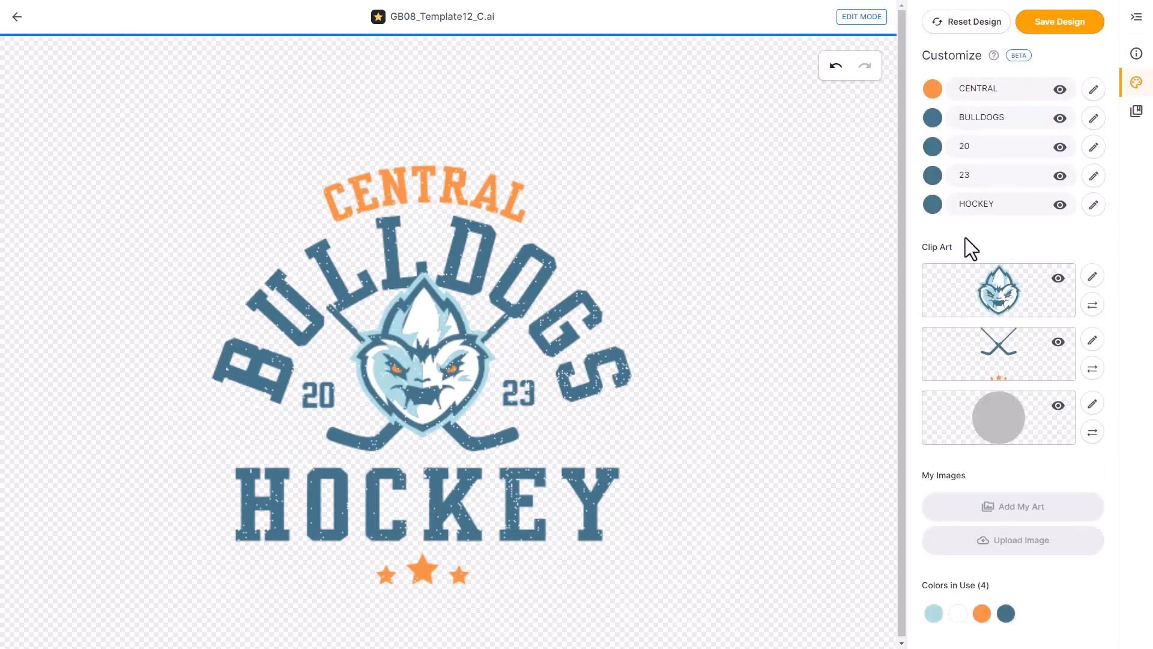
- Hide the clip art layer with the crossed hockey sticks and stars, and show it again
left_click(1058, 342)
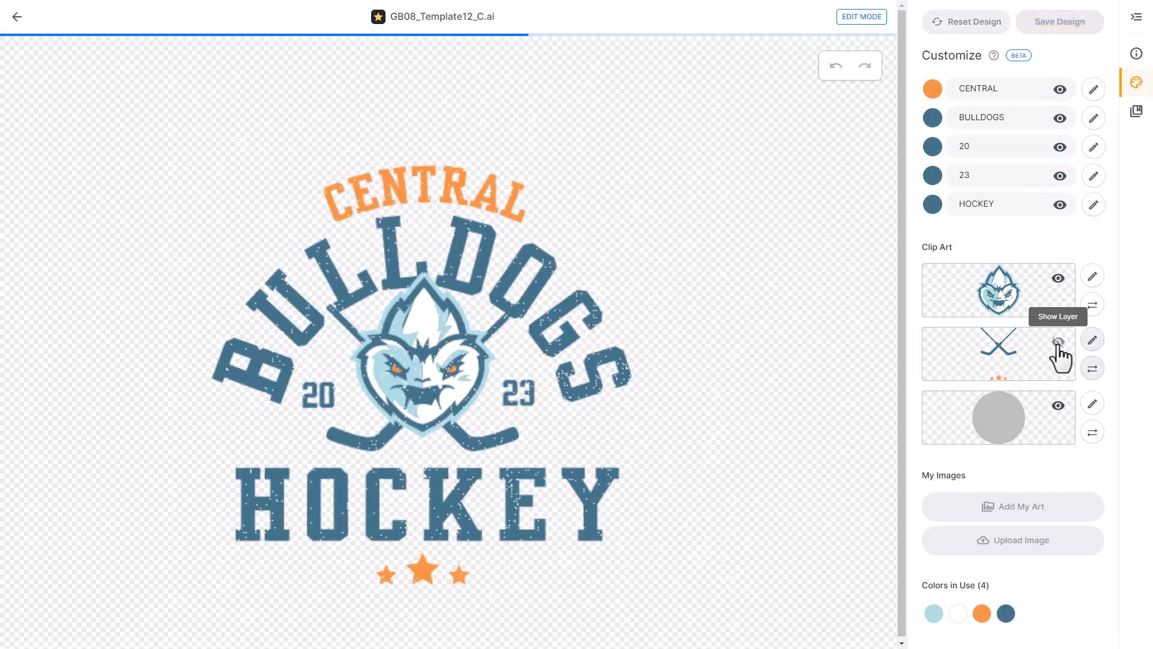
left_click(1058, 342)
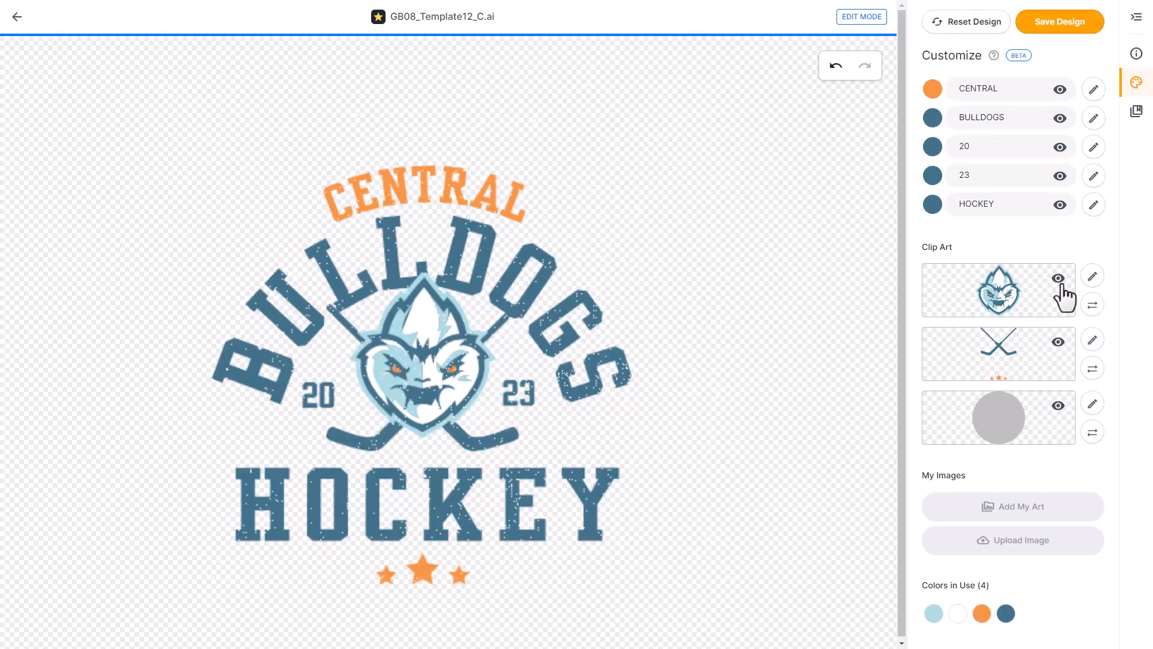
- Replace the mascot clip art with the black-and-white bulldog head with spiked collar, searching for "bulldog", and set its vertical position to 1850
left_click(1093, 277)
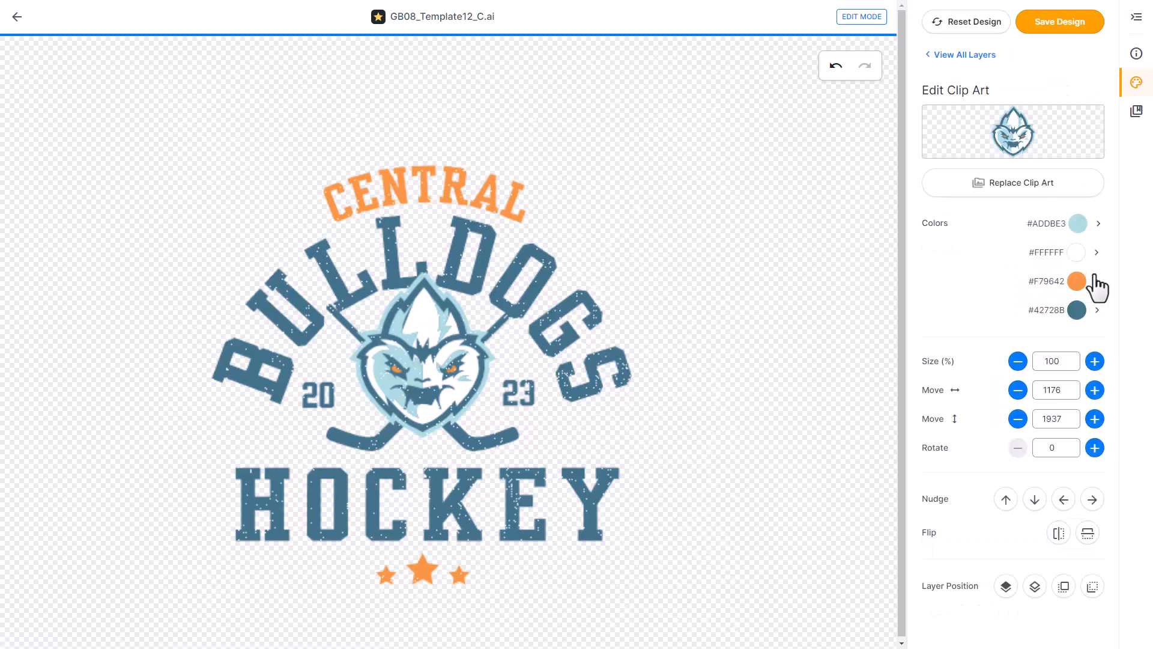
left_click(1003, 190)
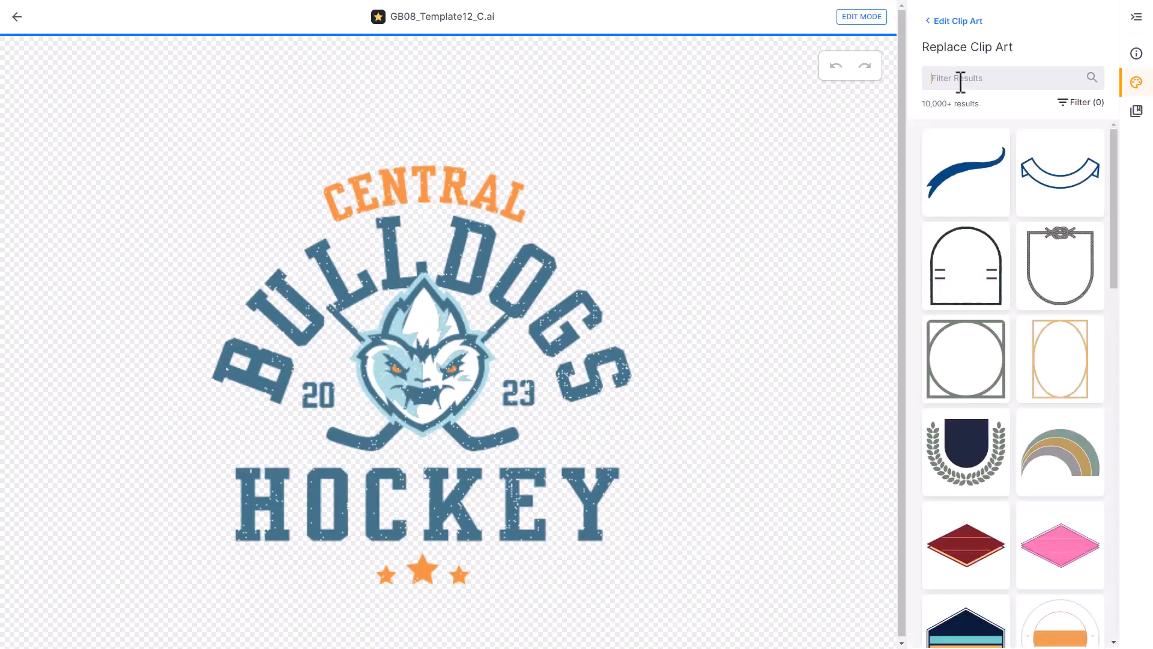
type("bulldog")
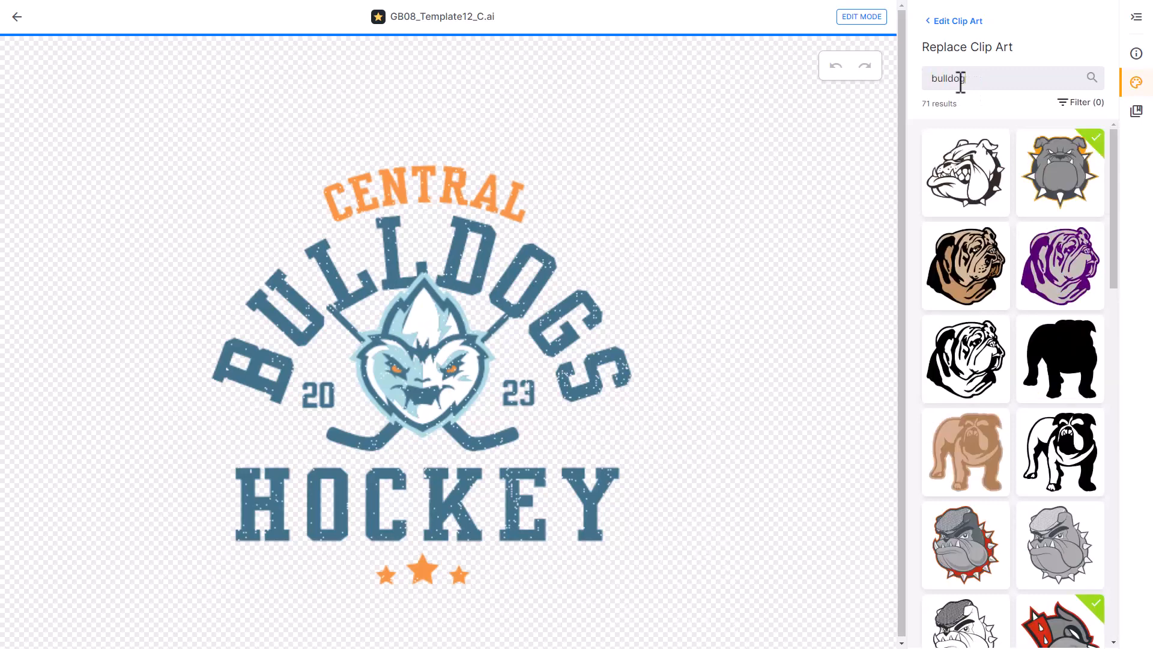
left_click(969, 178)
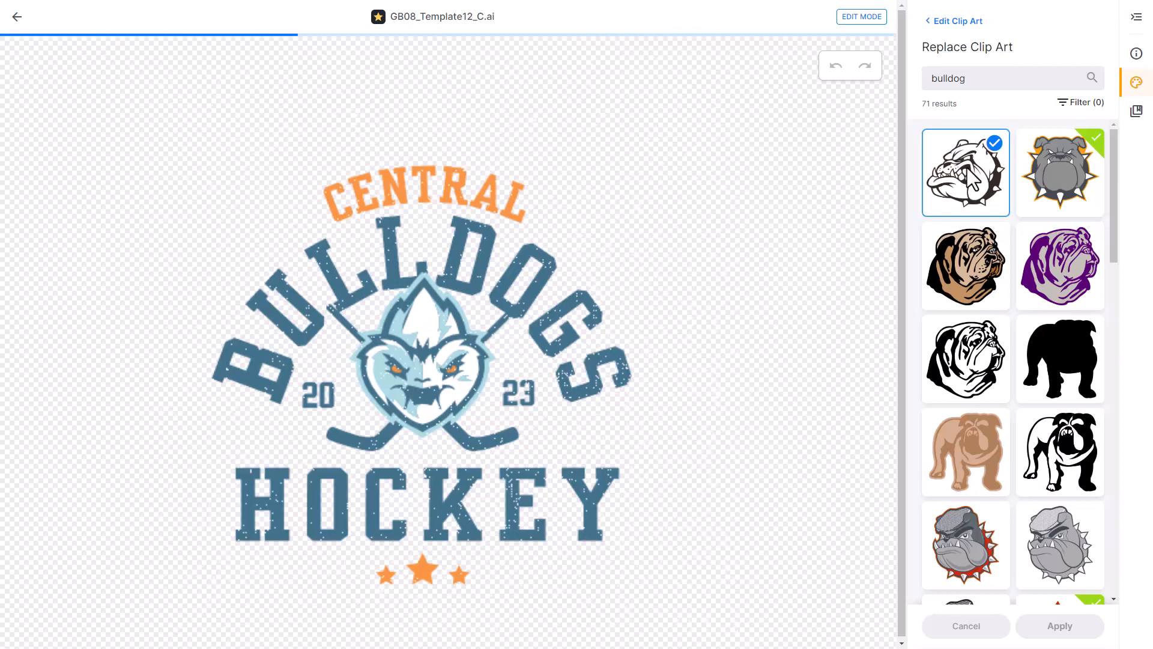
left_click(1072, 629)
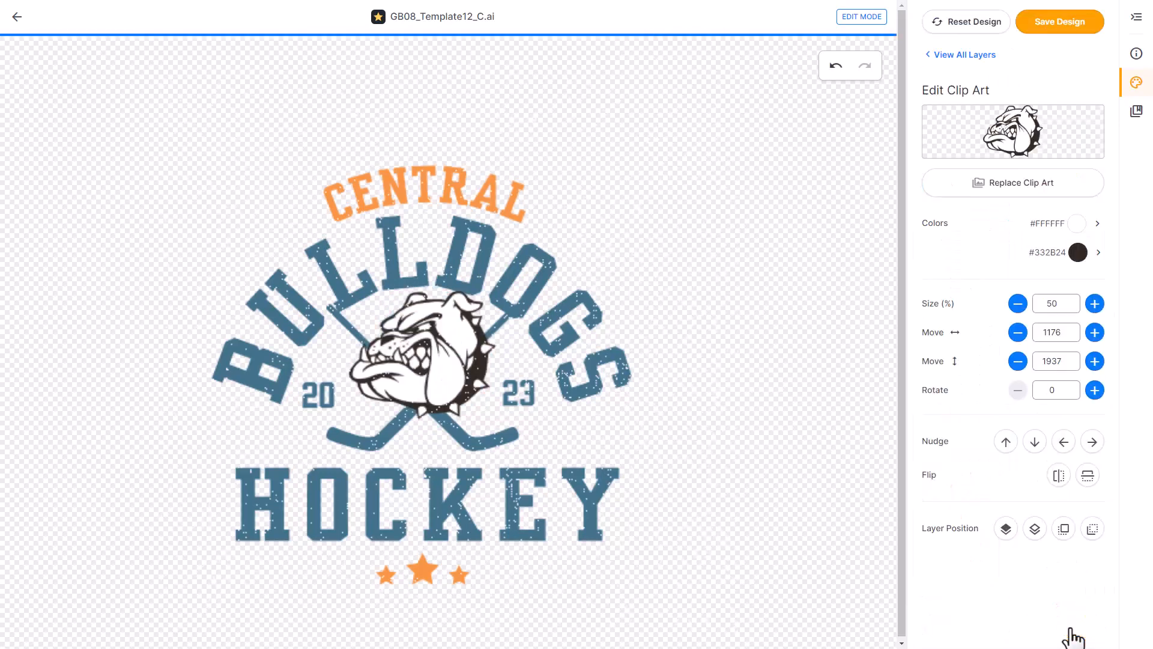
left_click(1018, 361)
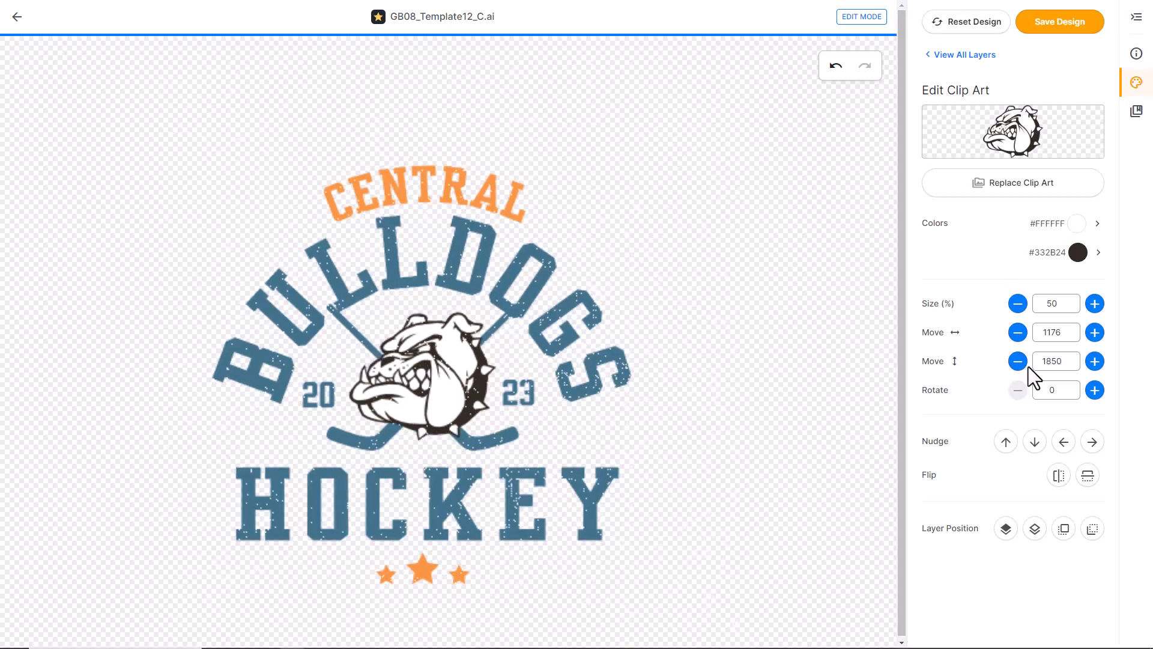
- Change the bulldog clip art's dark color to the slate blue already in use (#42728B) and return to the layer list
left_click(1078, 255)
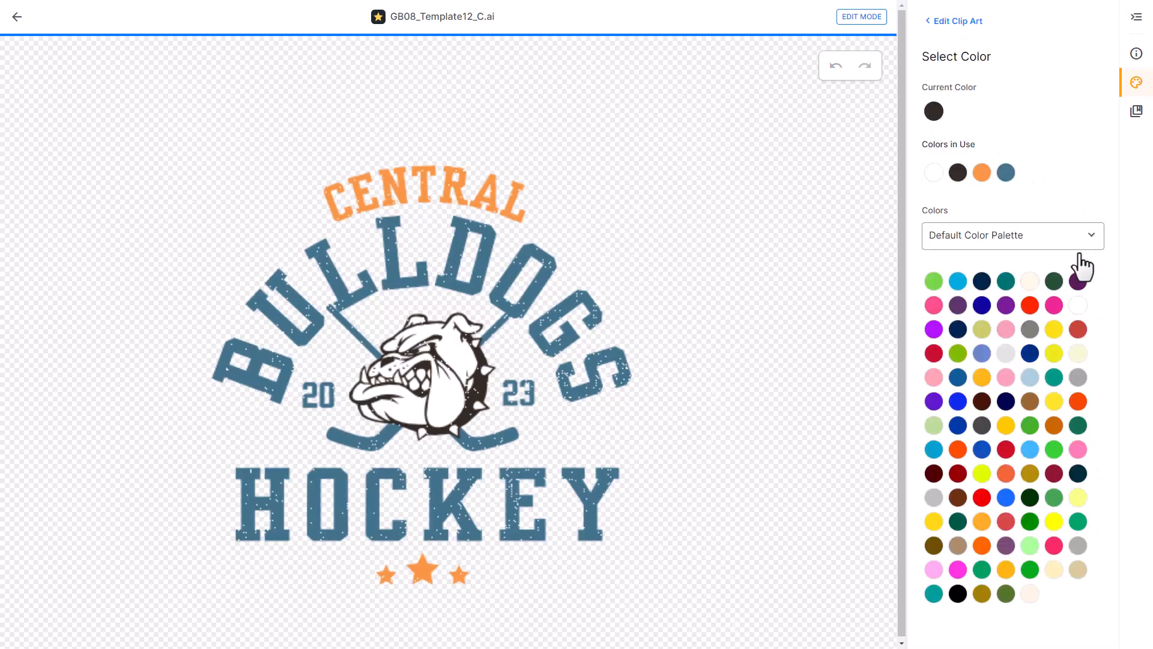
left_click(1007, 174)
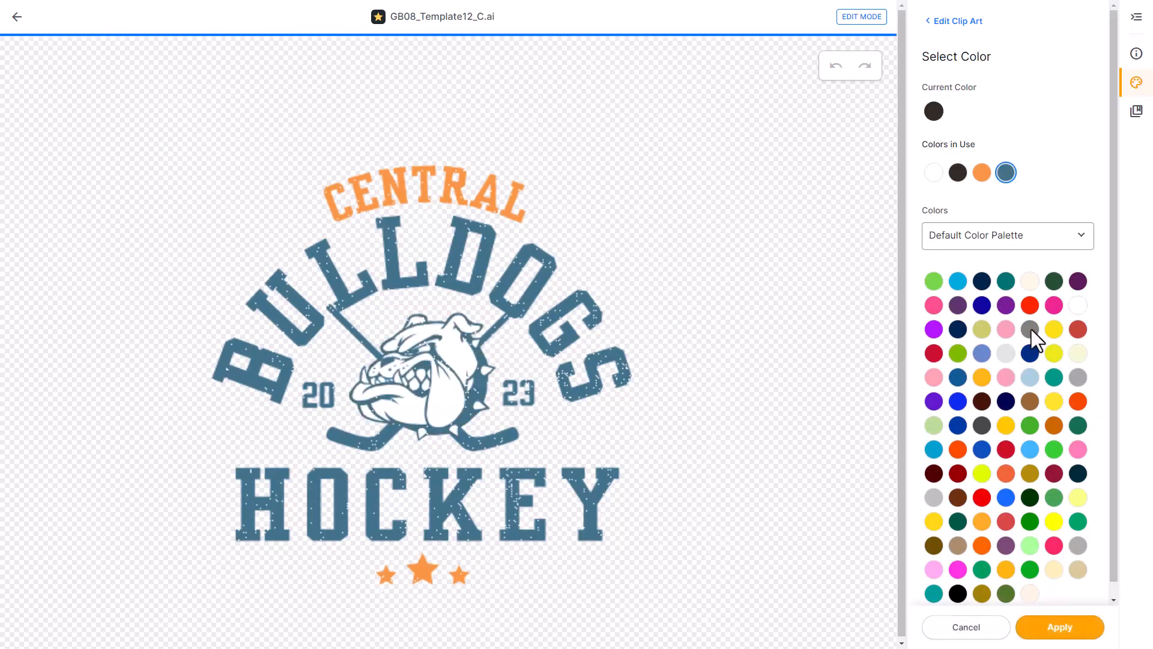
left_click(1029, 627)
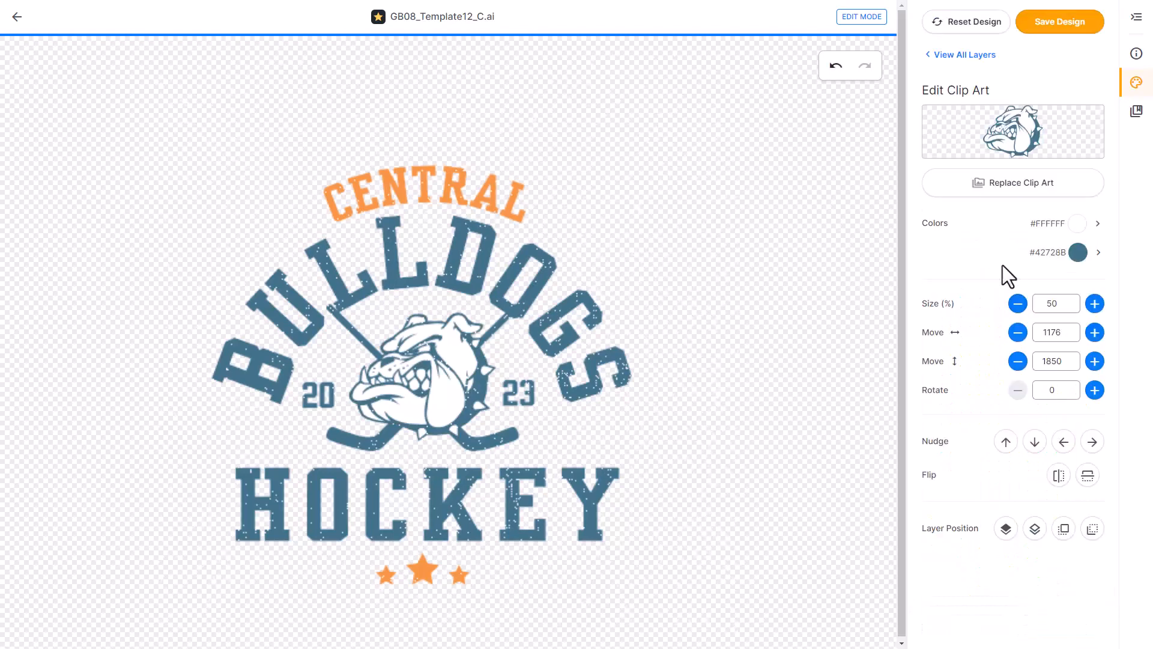
left_click(963, 55)
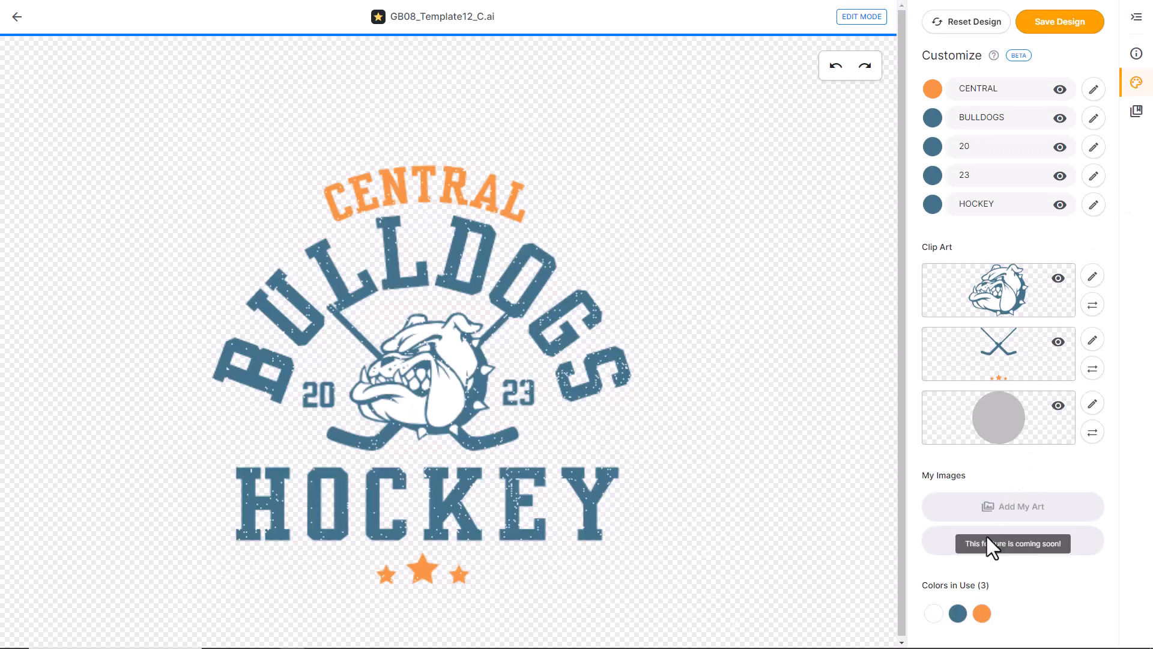
- Replace the slate blue throughout the design with dark navy from the Default Color Palette
left_click(958, 613)
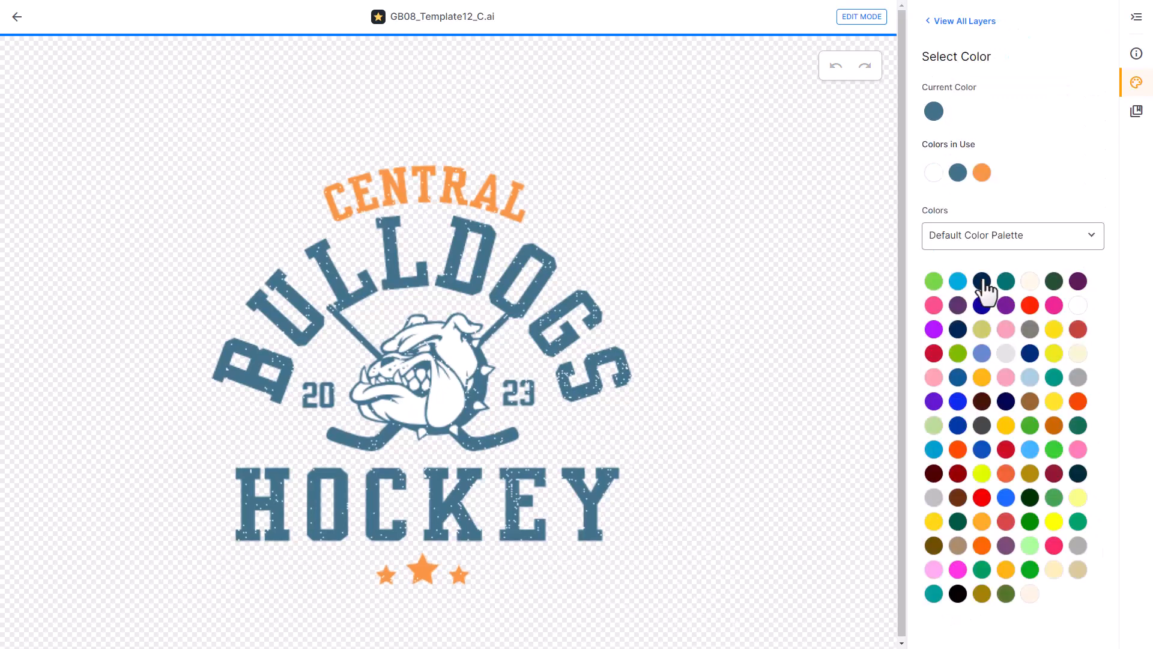
left_click(958, 329)
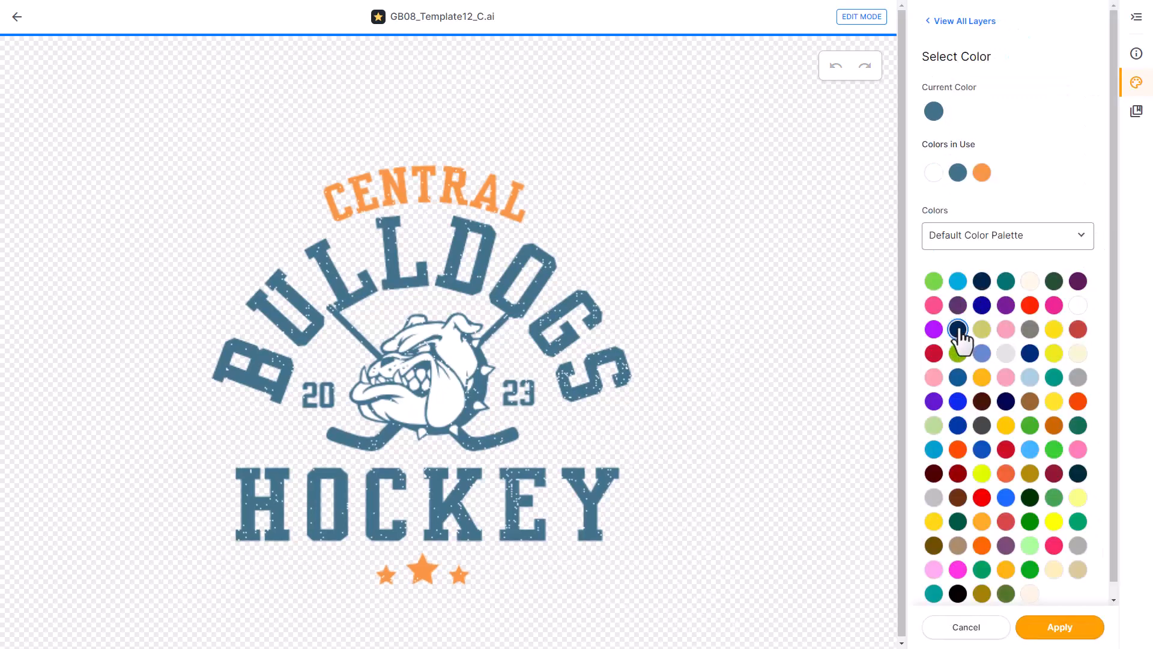
left_click(1061, 630)
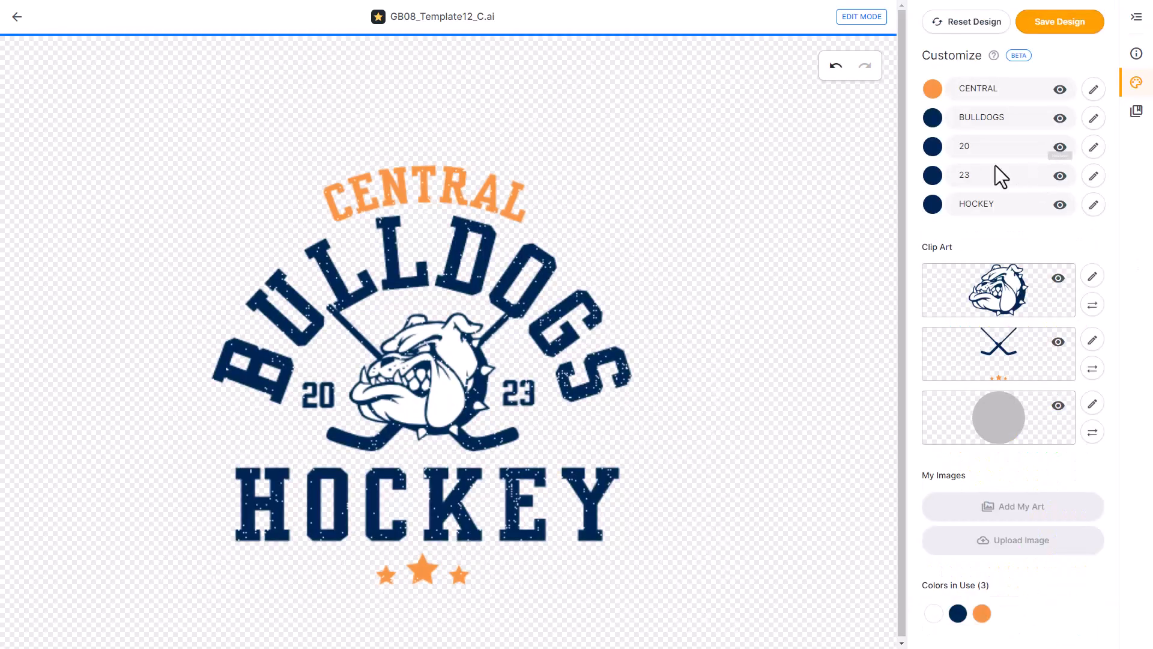
- Replace the orange throughout the design with the tan gold from the Default Color Palette
left_click(981, 612)
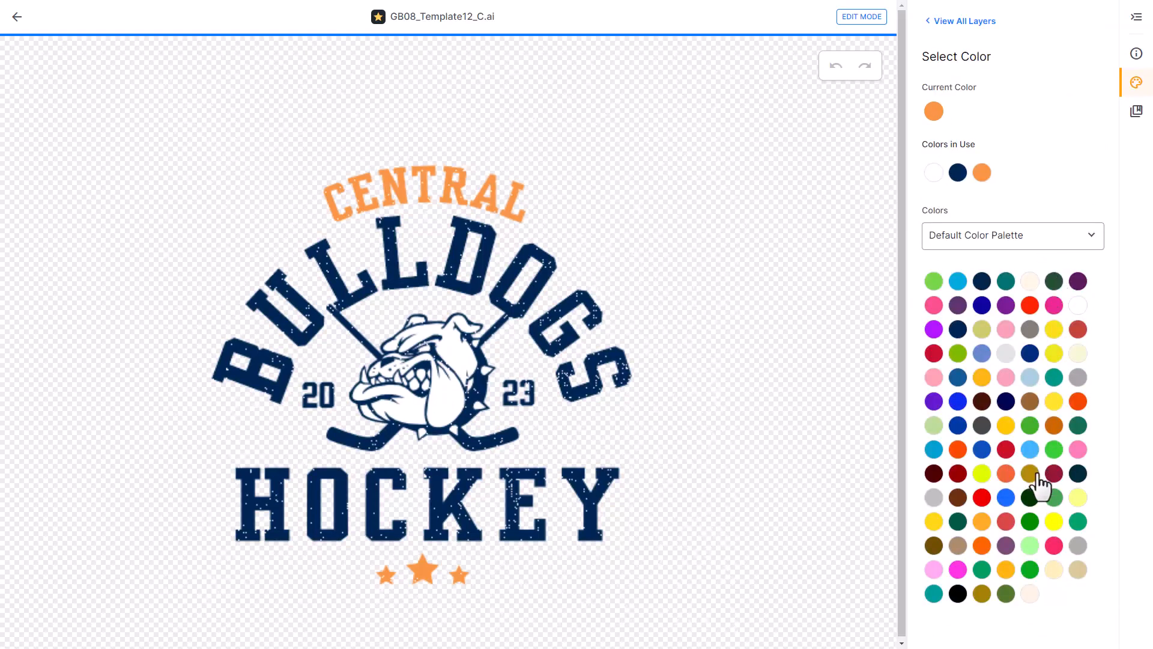
left_click(1078, 569)
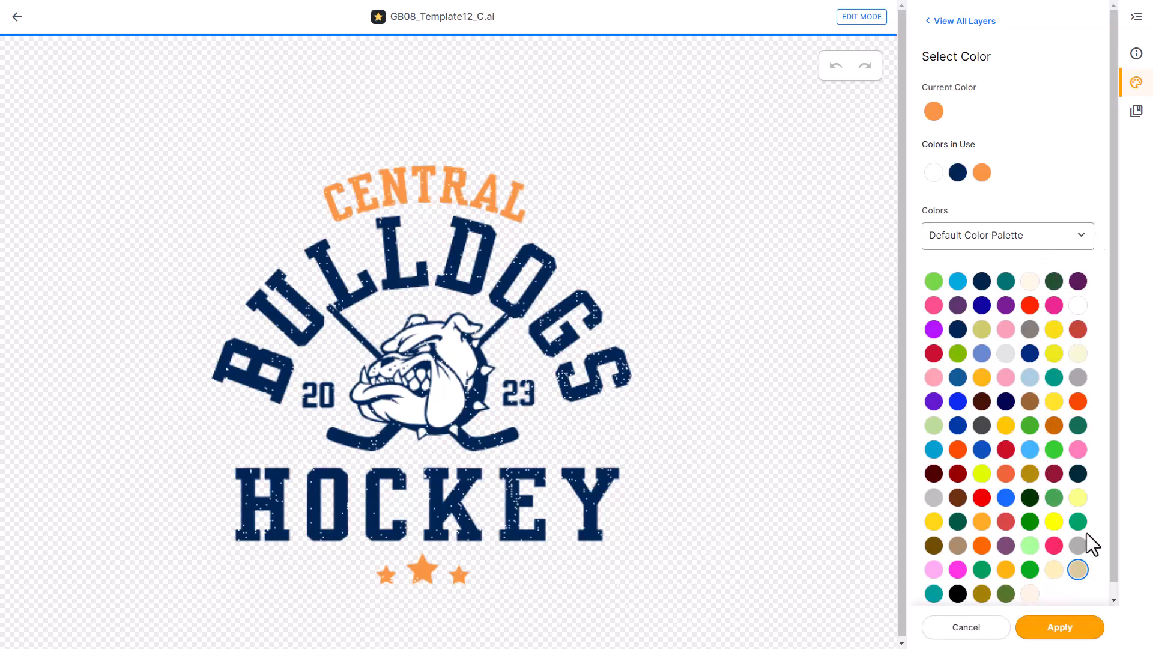
left_click(1058, 631)
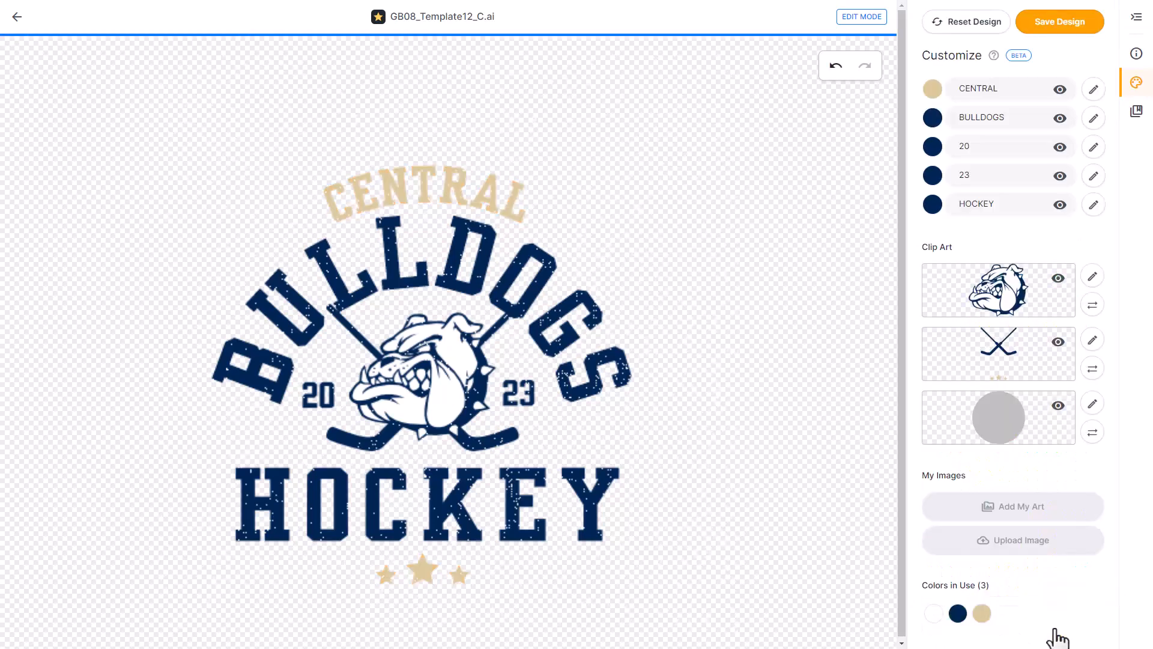
- Replace the white in the design with the same tan gold used for the CENTRAL text
left_click(934, 614)
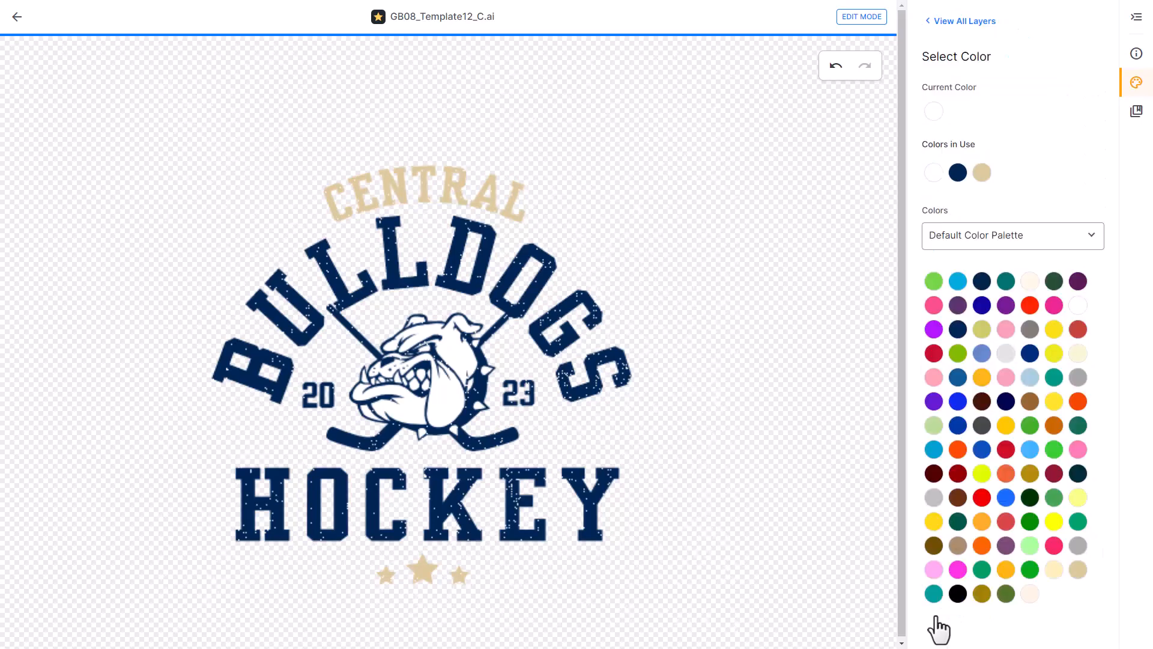
left_click(1078, 570)
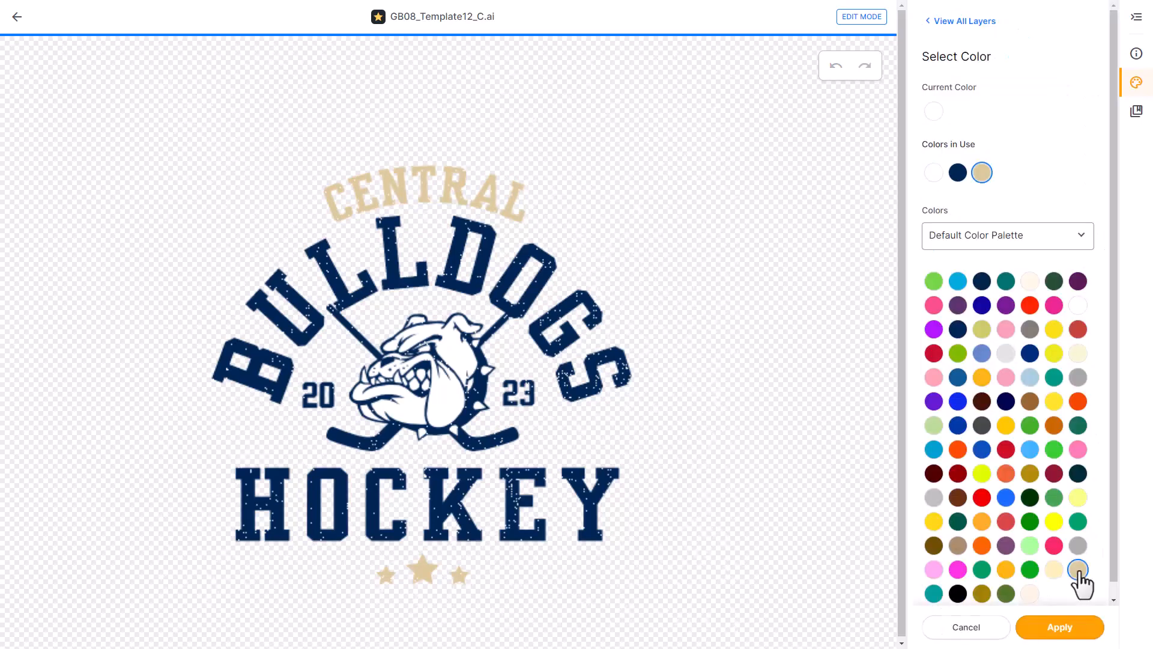
left_click(1061, 629)
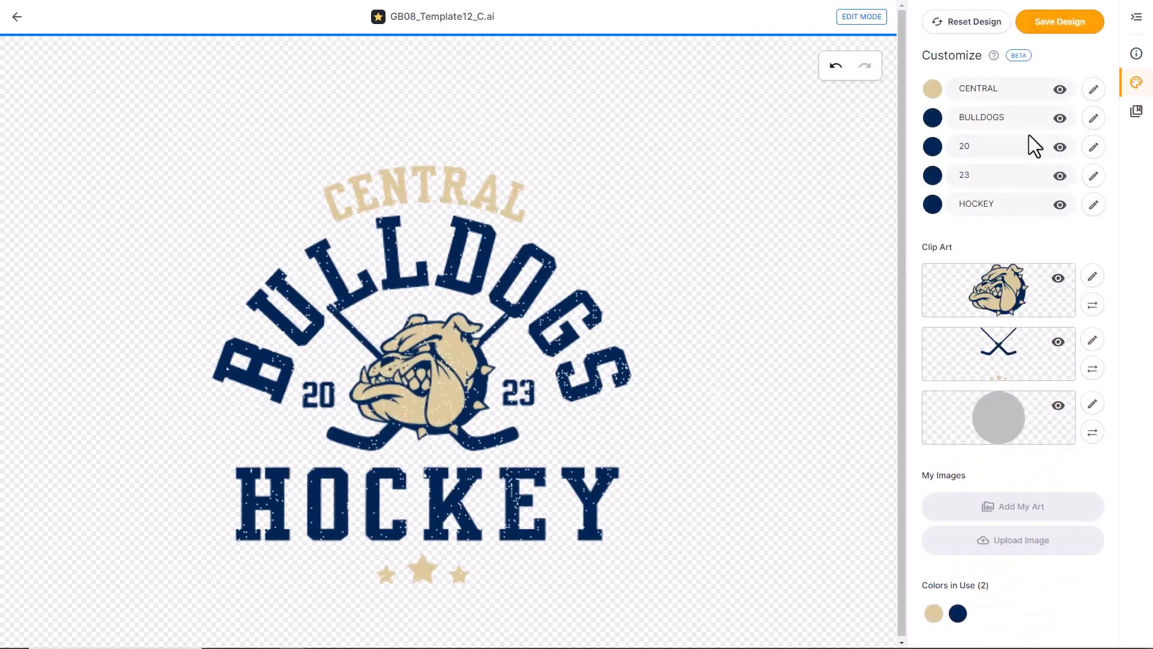
- Save the customized design to My Art, choosing its destination folder
left_click(1060, 24)
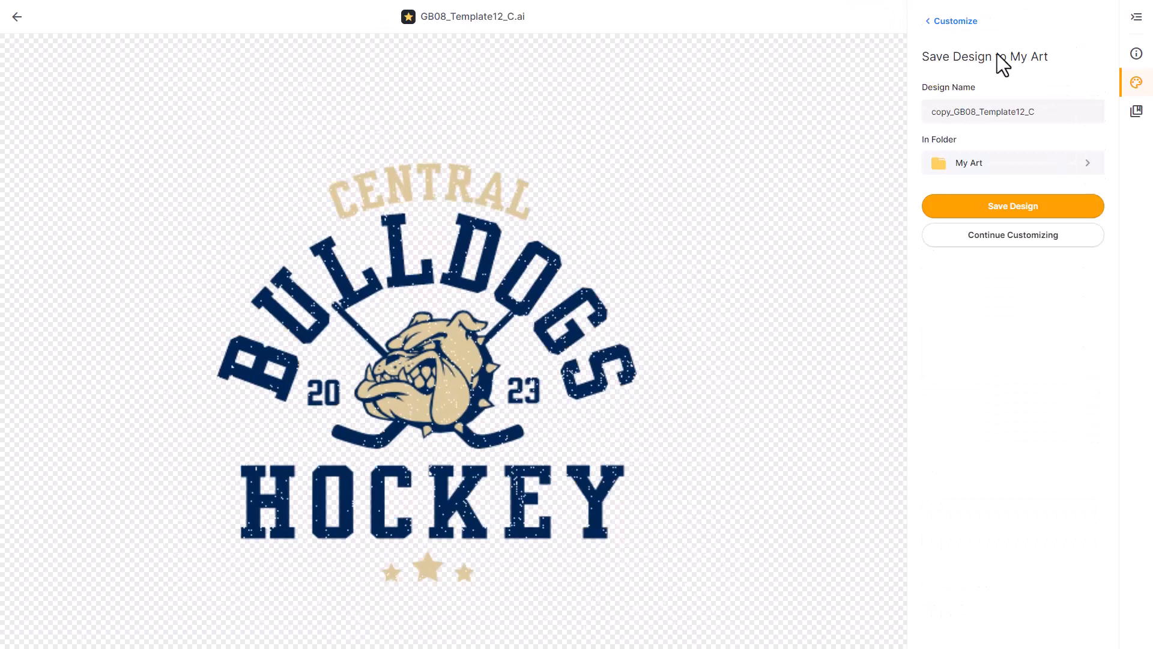
left_click(1078, 166)
left_click(978, 251)
left_click(1044, 216)
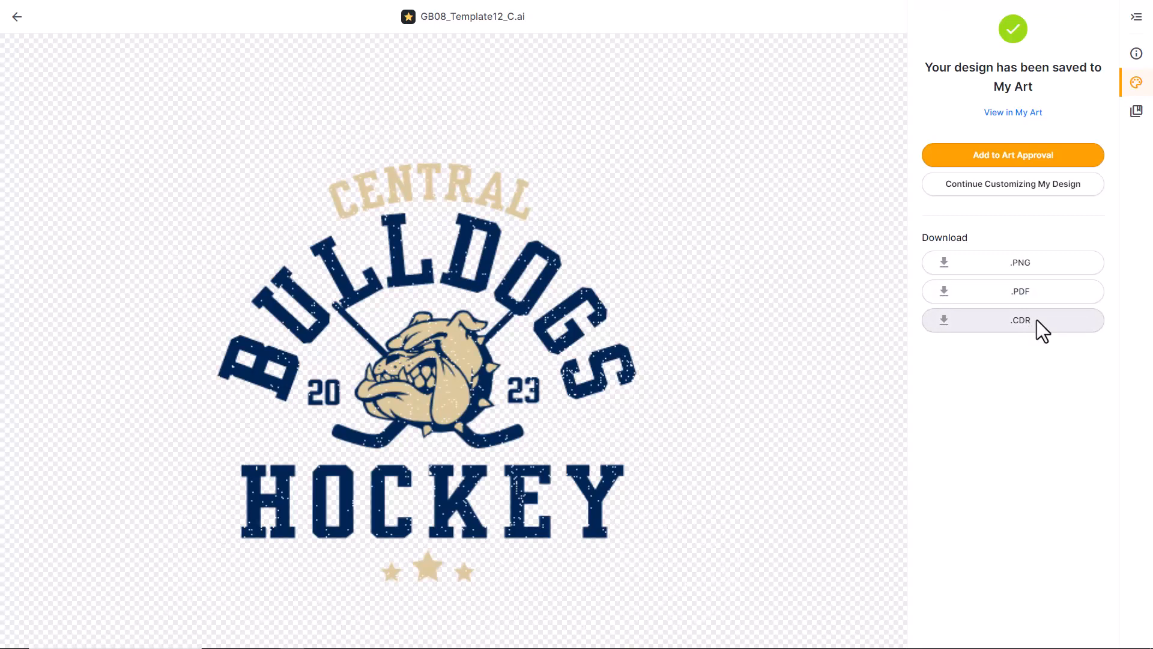
- Add the saved design to the existing Bulldogs Hockey art approval and open that approval from the Art Approvals list
left_click(1033, 162)
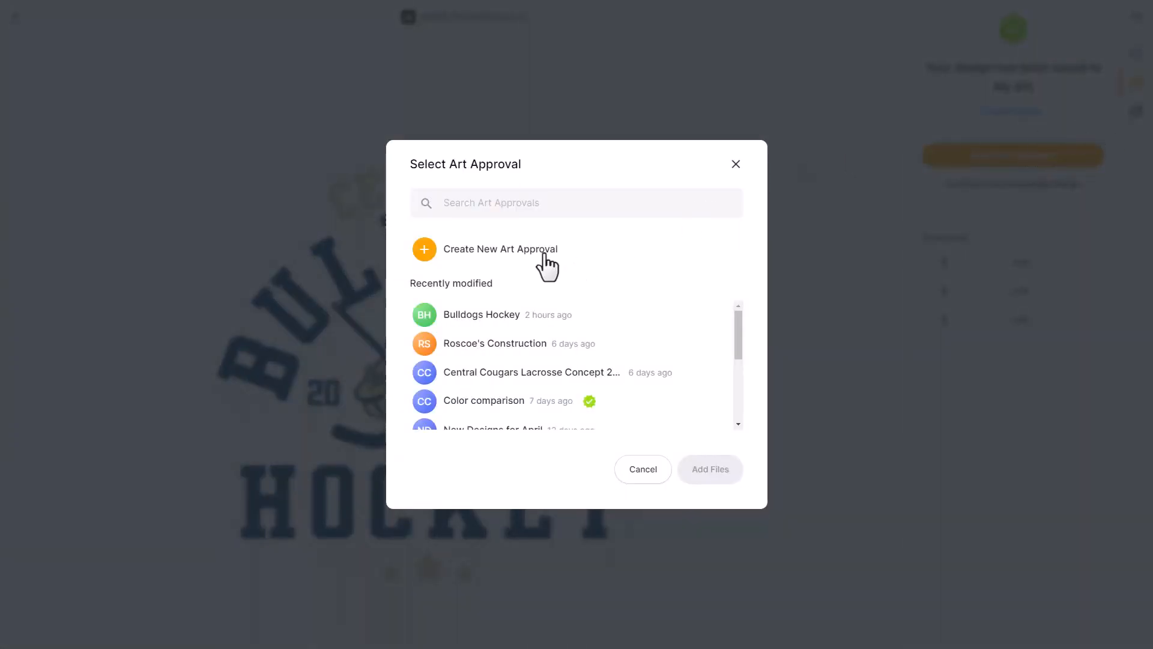
left_click(489, 315)
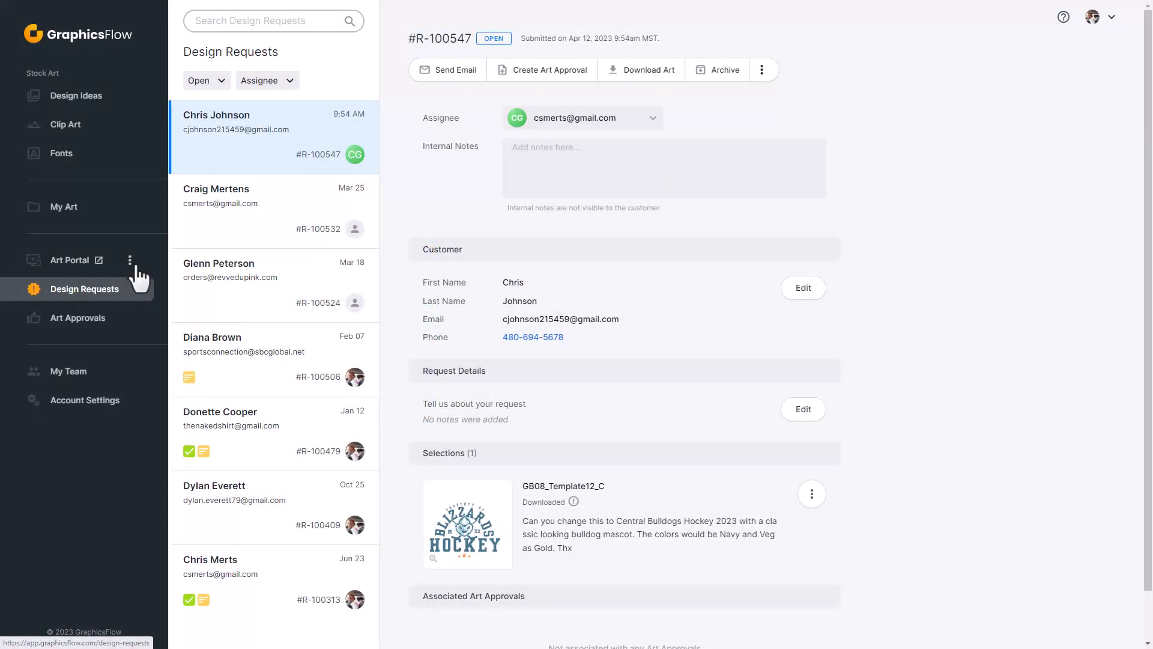
left_click(92, 319)
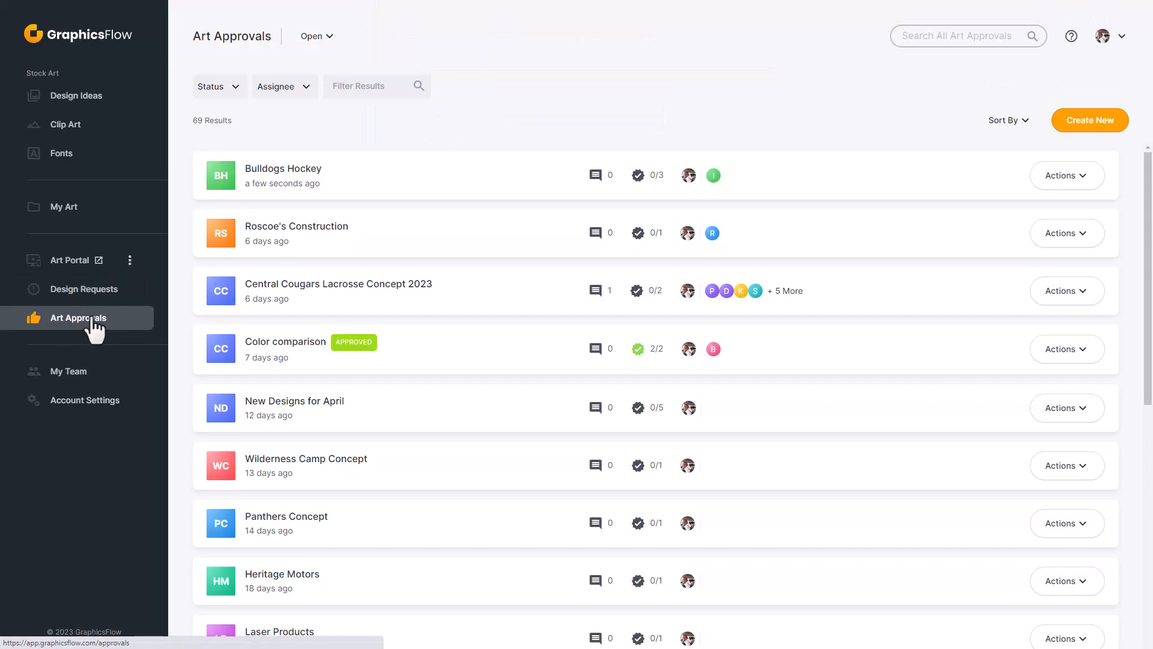
left_click(297, 183)
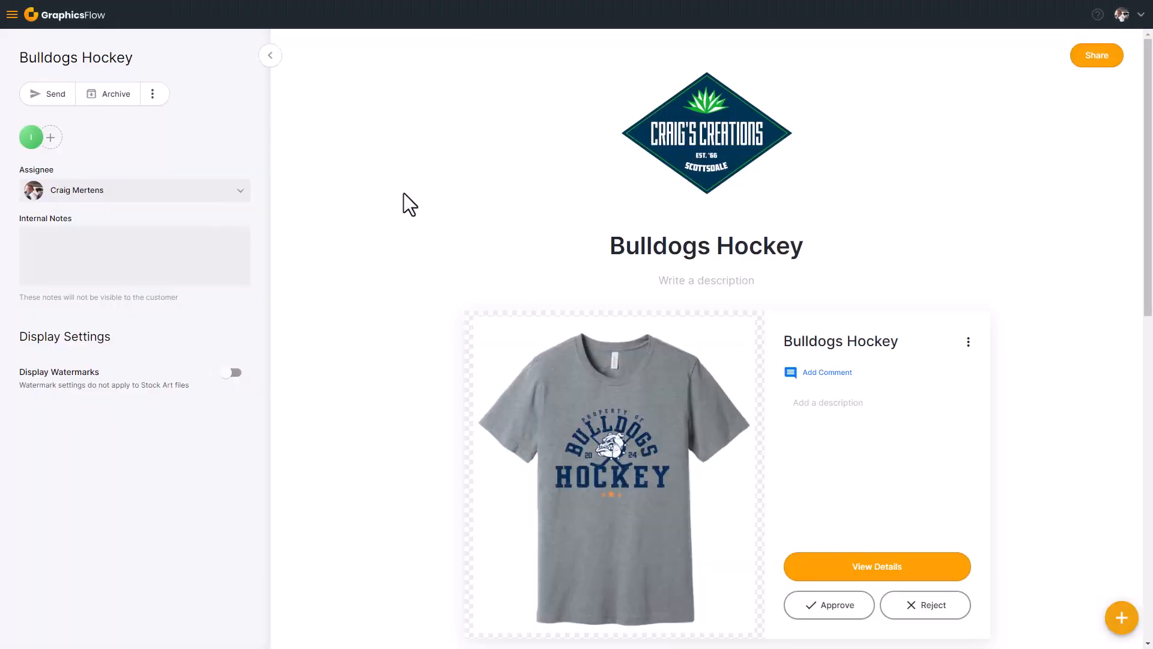
- Review the art in the Bulldogs Hockey approval and move the navy and gold CENTRAL design to first place
scroll(676, 415, "down", 5)
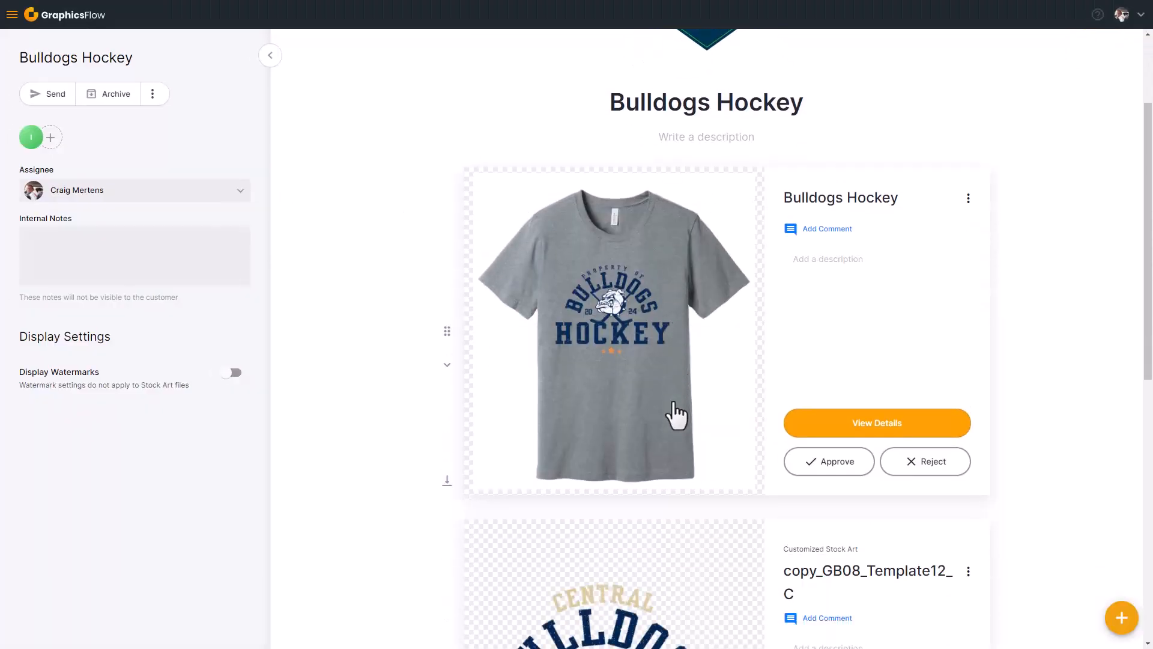
scroll(677, 414, "down", 5)
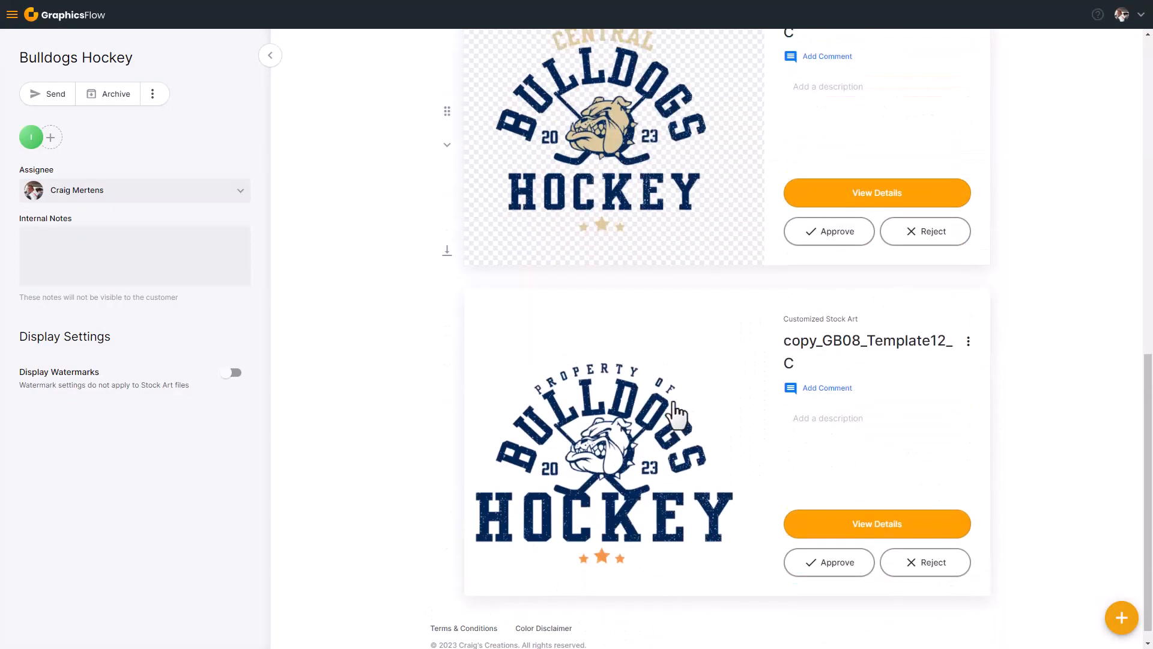
scroll(561, 361, "up", 5)
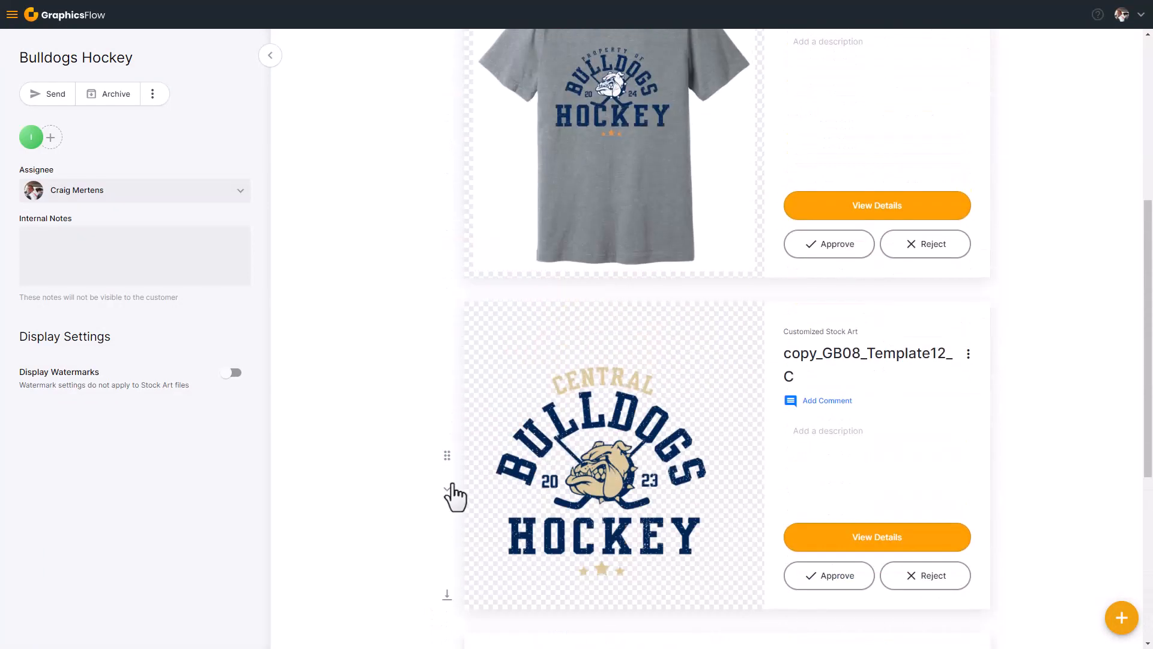
left_click(446, 271)
scroll(572, 336, "up", 10)
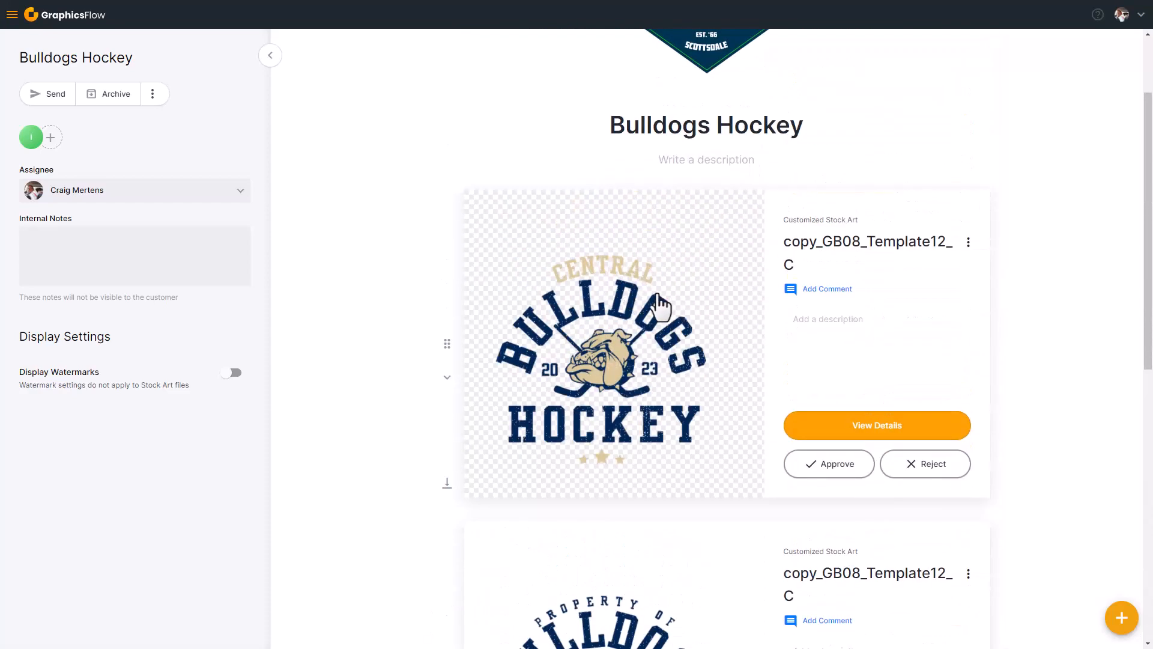
- Open the details of the CENTRAL design in the approval and give it a white background color
left_click(653, 329)
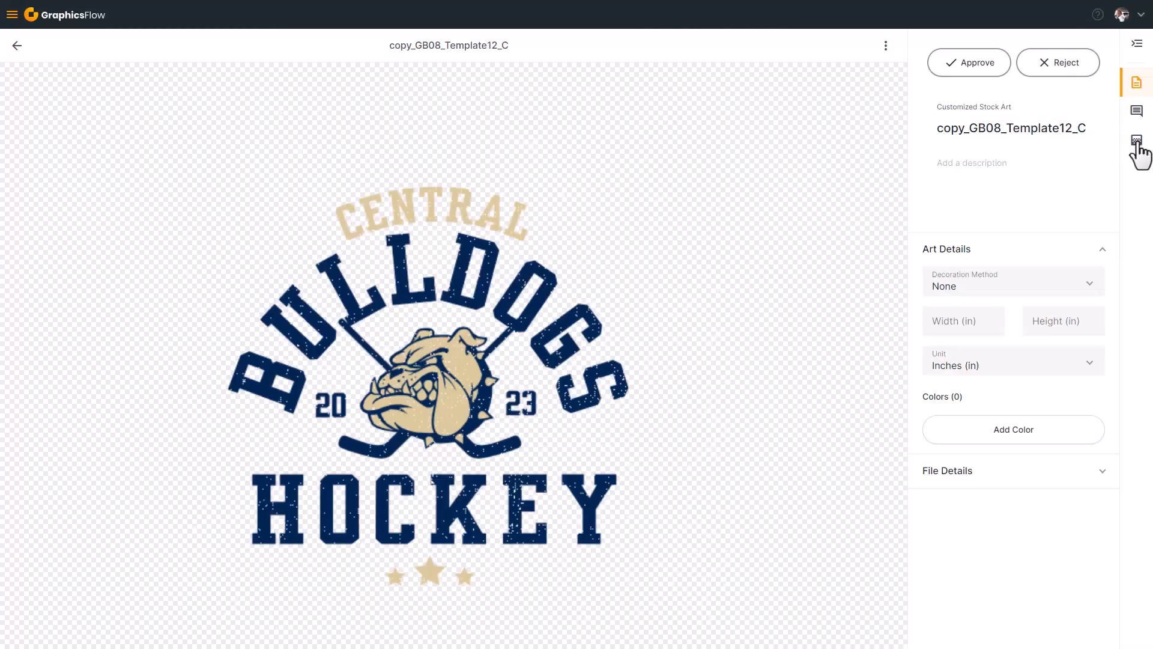
left_click(1137, 143)
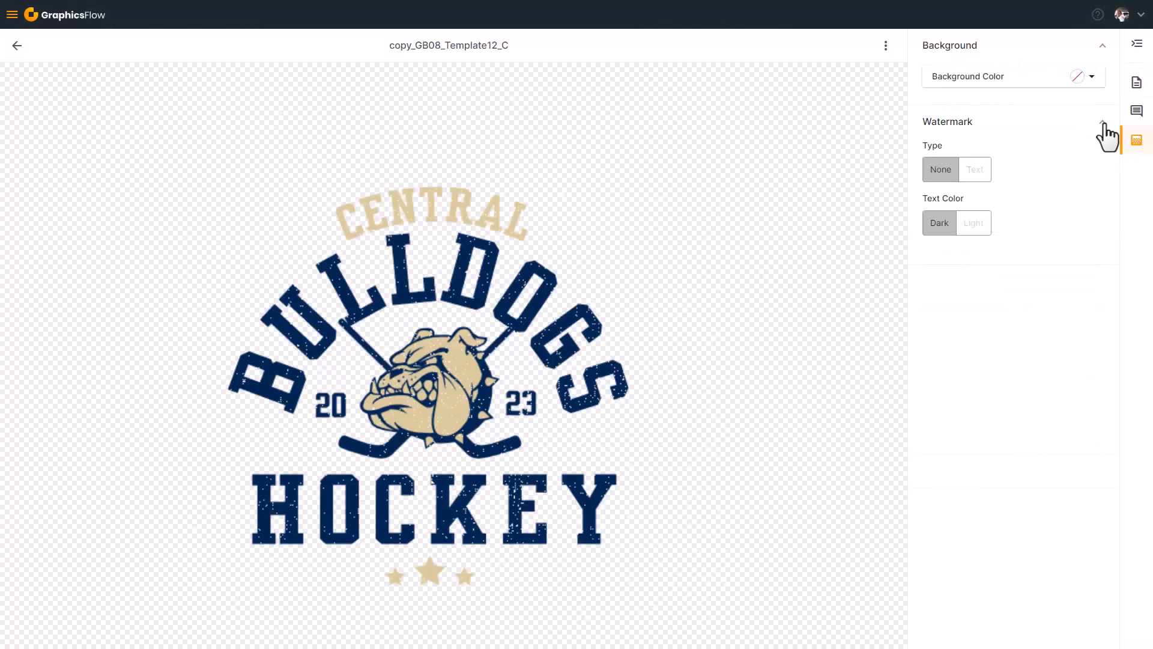
left_click(1094, 78)
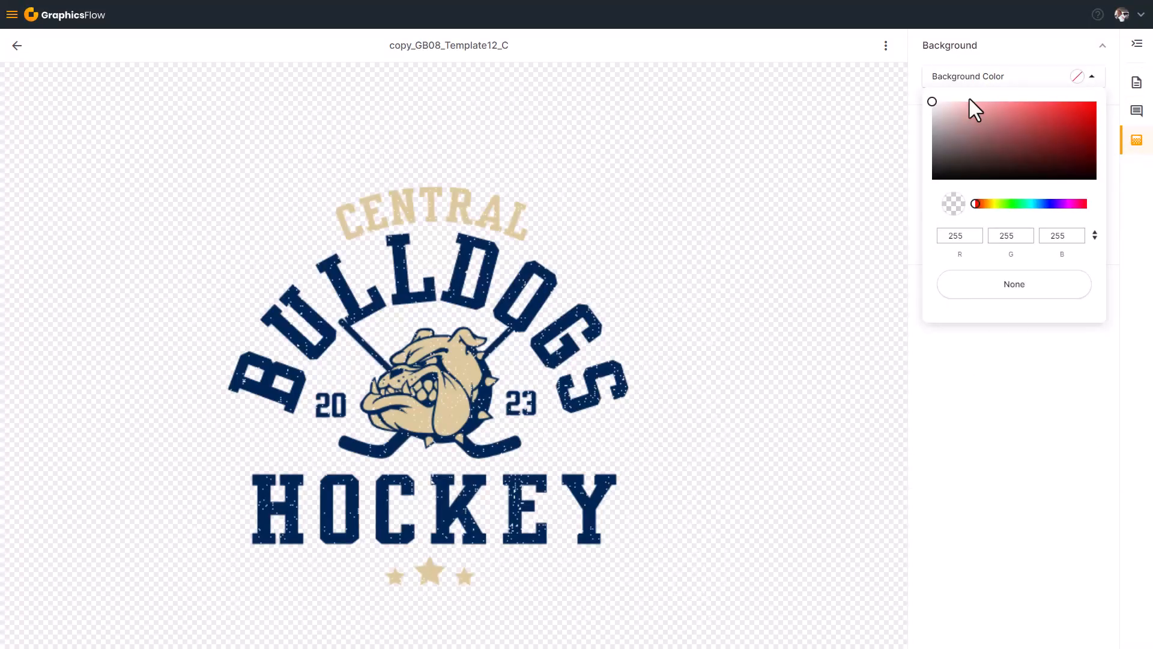
left_click(932, 105)
left_click(733, 200)
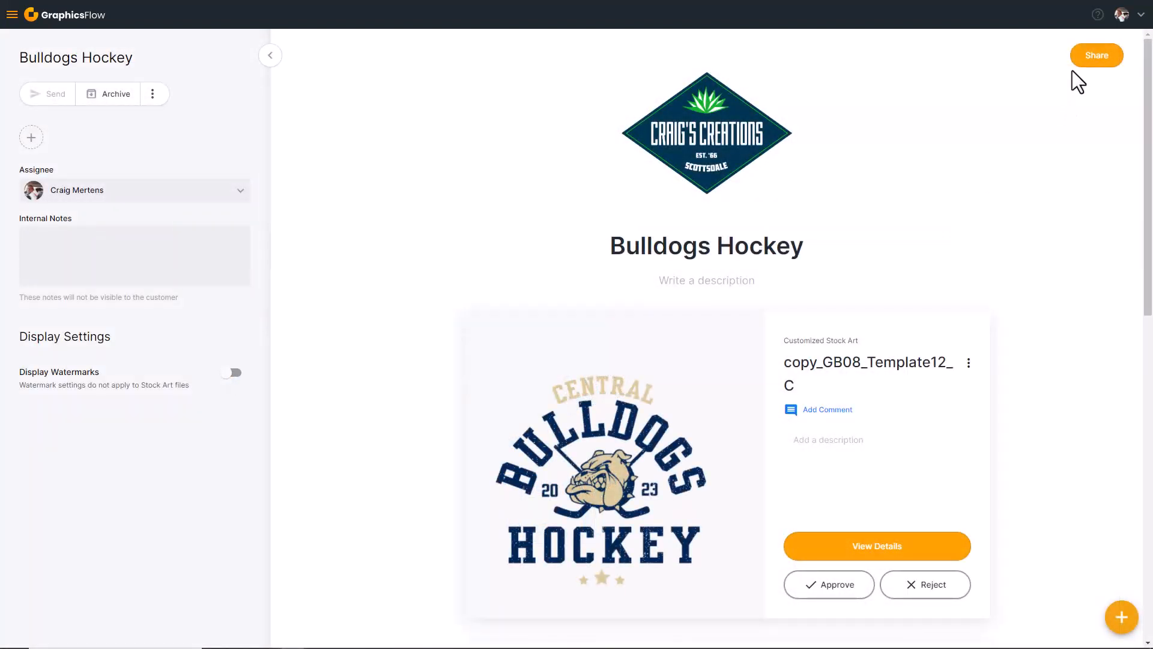
- Open the collaborator invitation for the art approval and show the permission options for its shareable link
left_click(1090, 60)
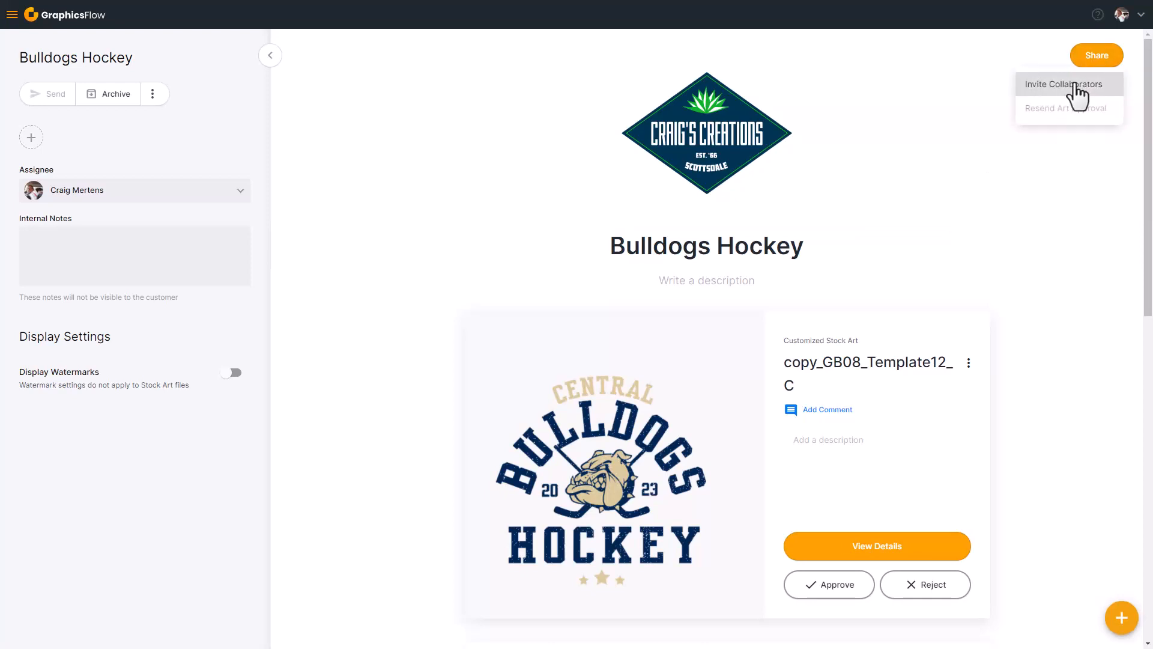
left_click(1075, 85)
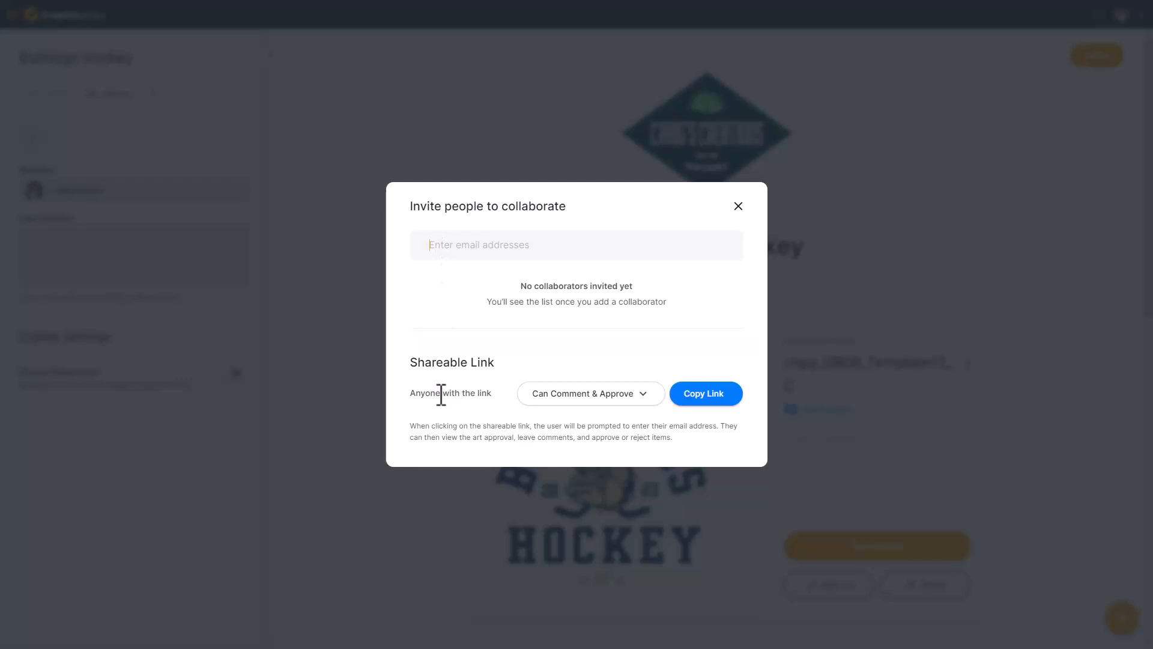
left_click(641, 398)
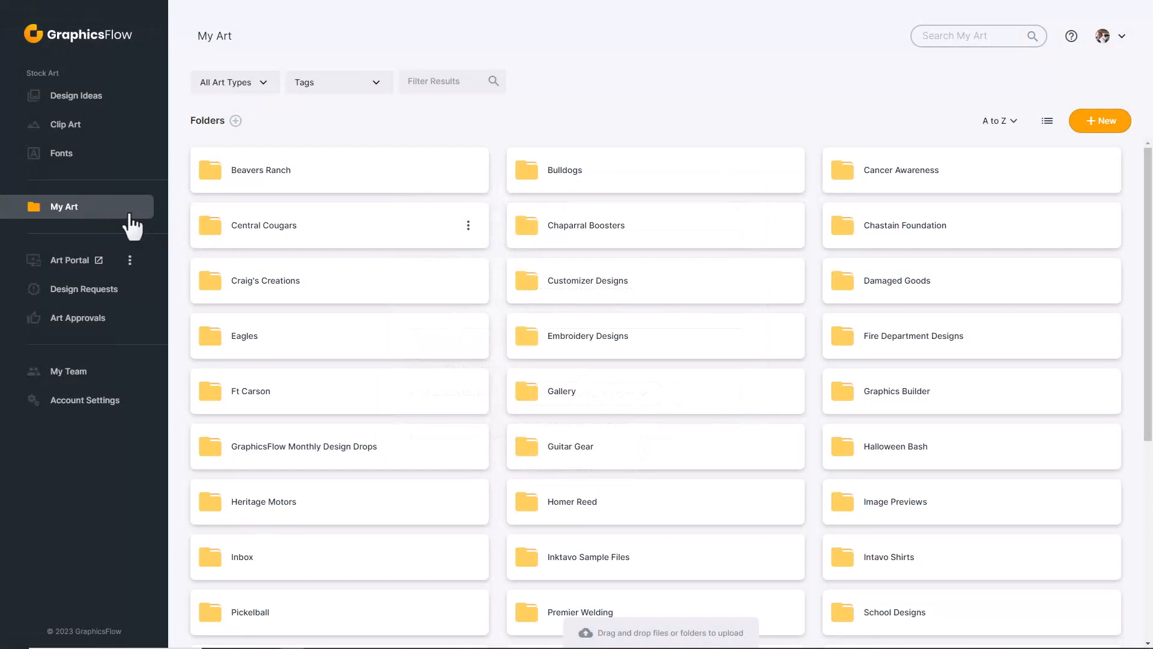
- Open the navy and gold CENTRAL Bulldogs Hockey design from the Bulldogs folder in My Art for customizing
left_click(576, 174)
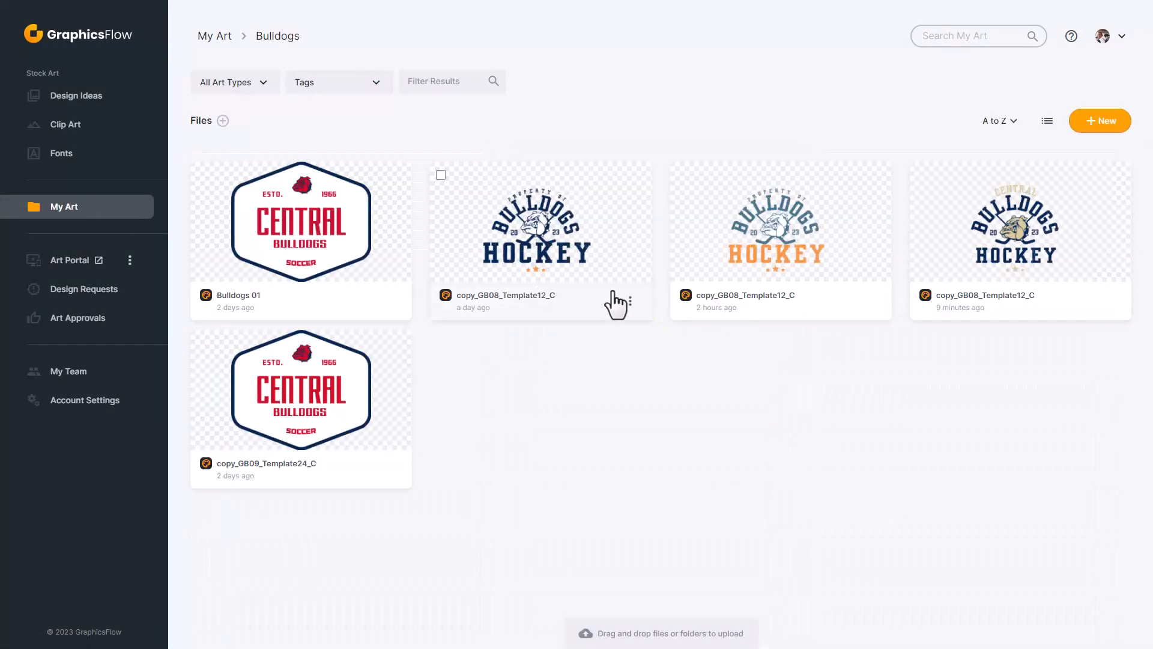
left_click(1016, 255)
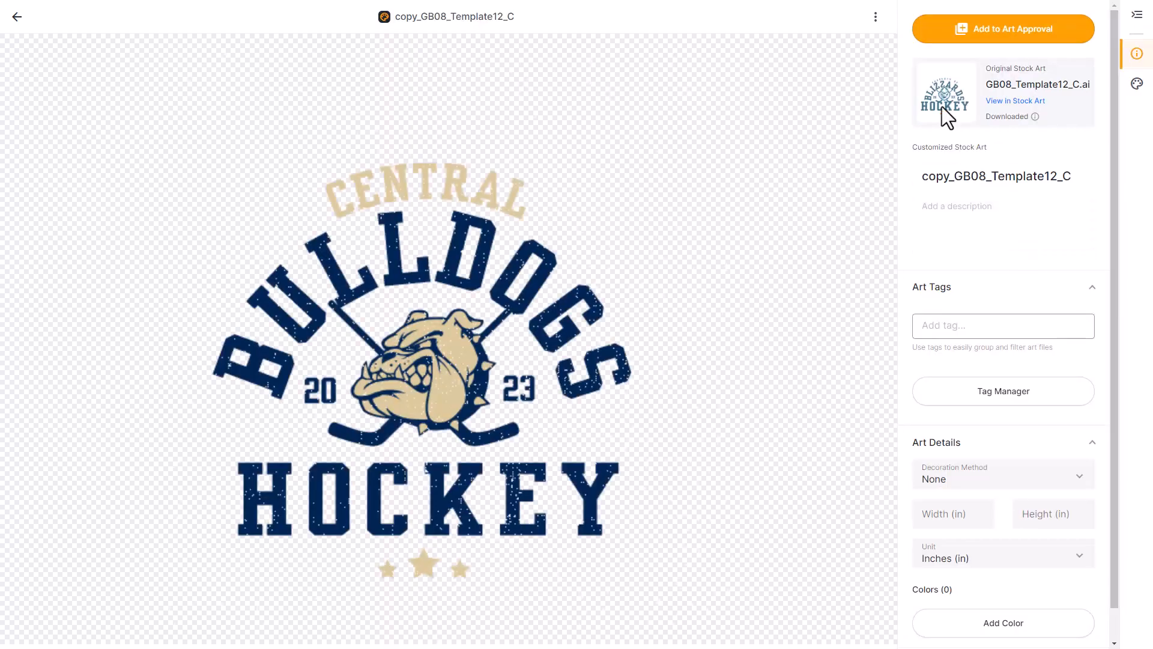
left_click(876, 18)
left_click(841, 47)
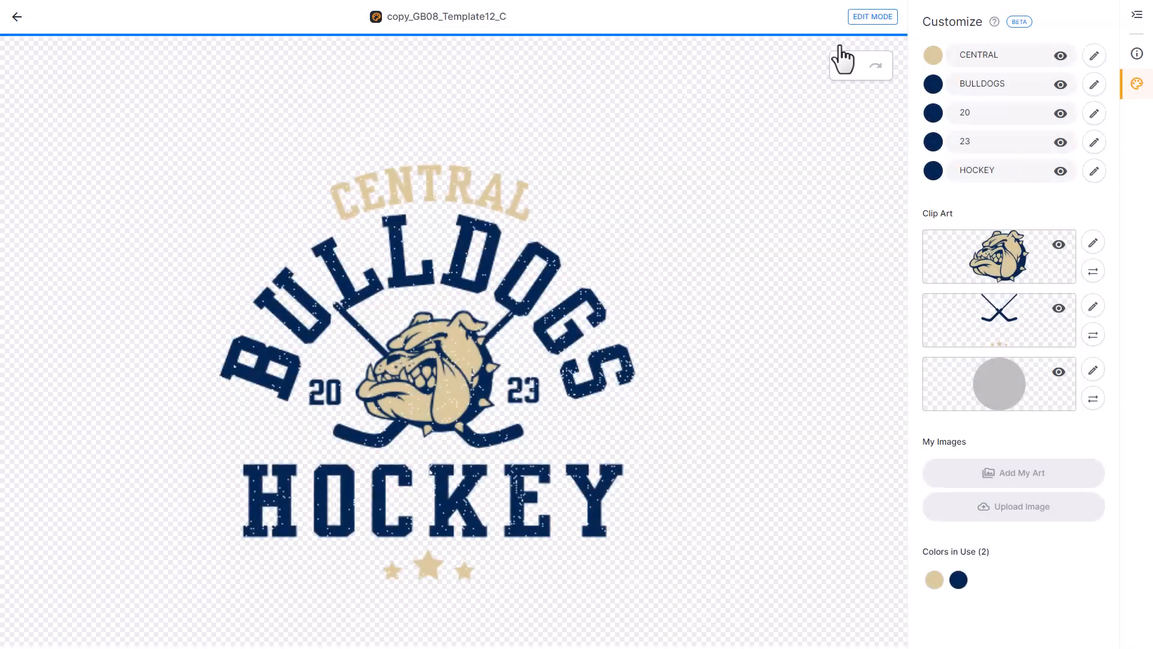